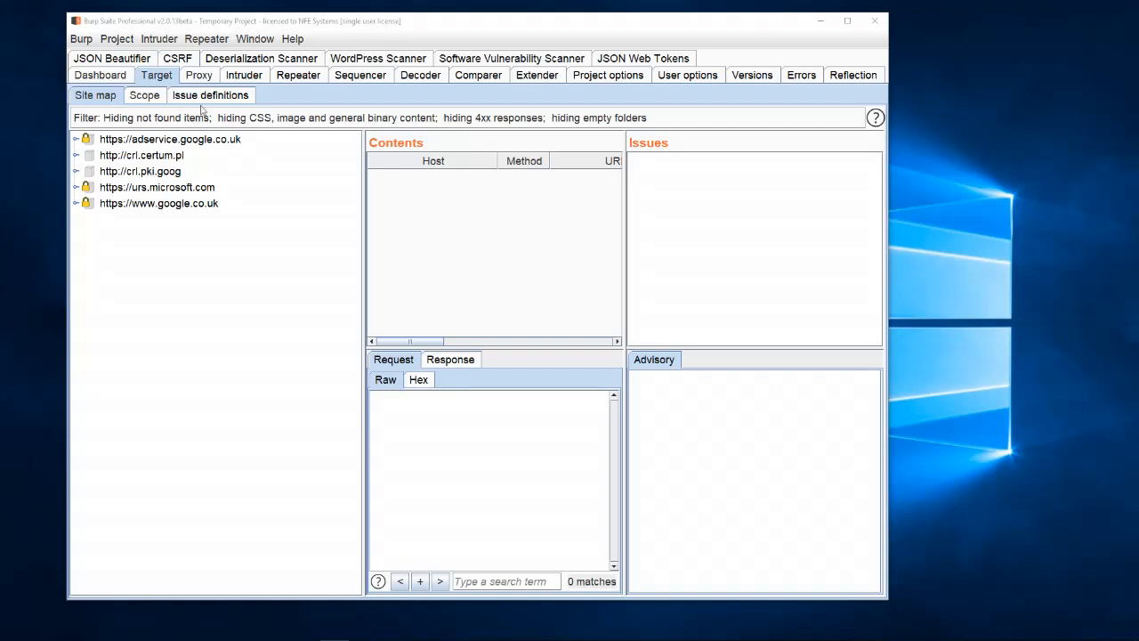
Examine the target scope settings and the proxy listener's interface and port in the proxy options
left_click(149, 97)
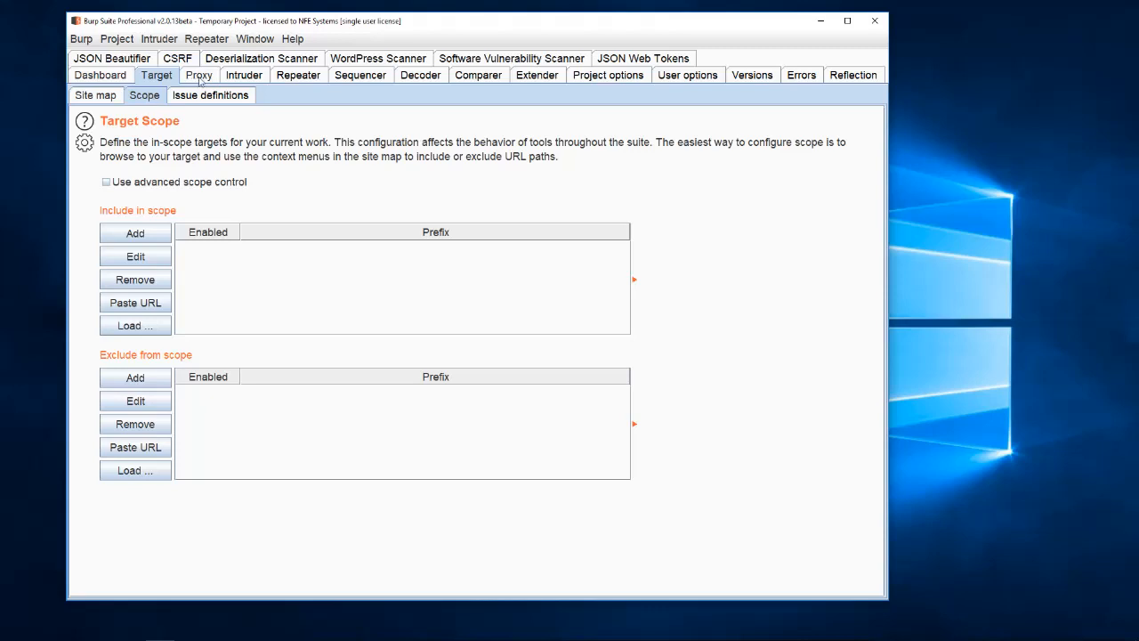
left_click(199, 76)
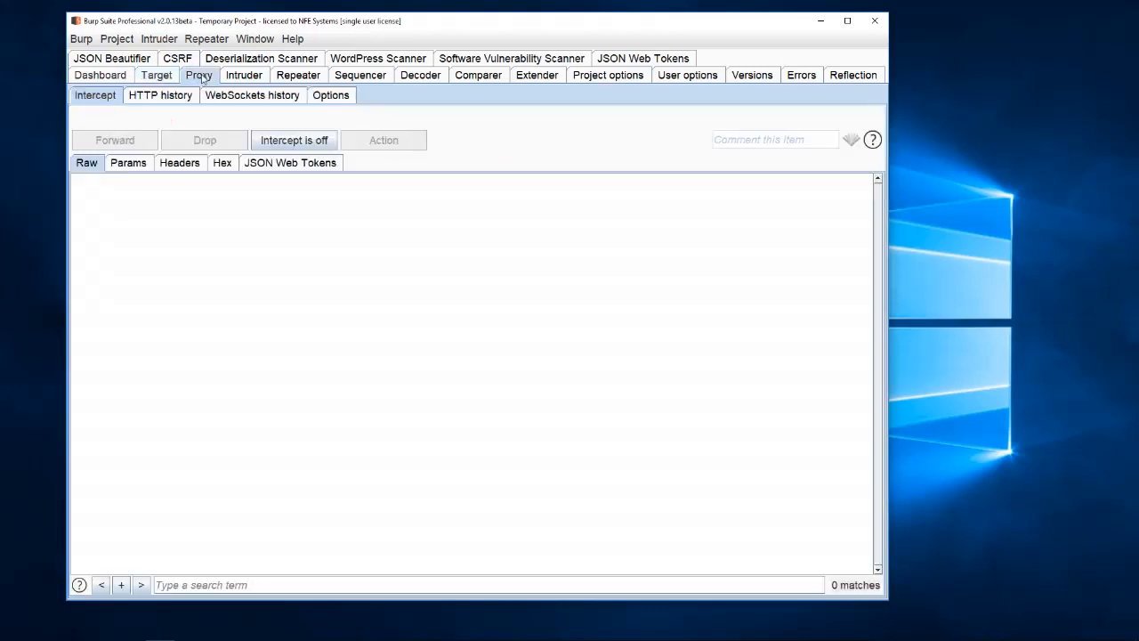
left_click(335, 98)
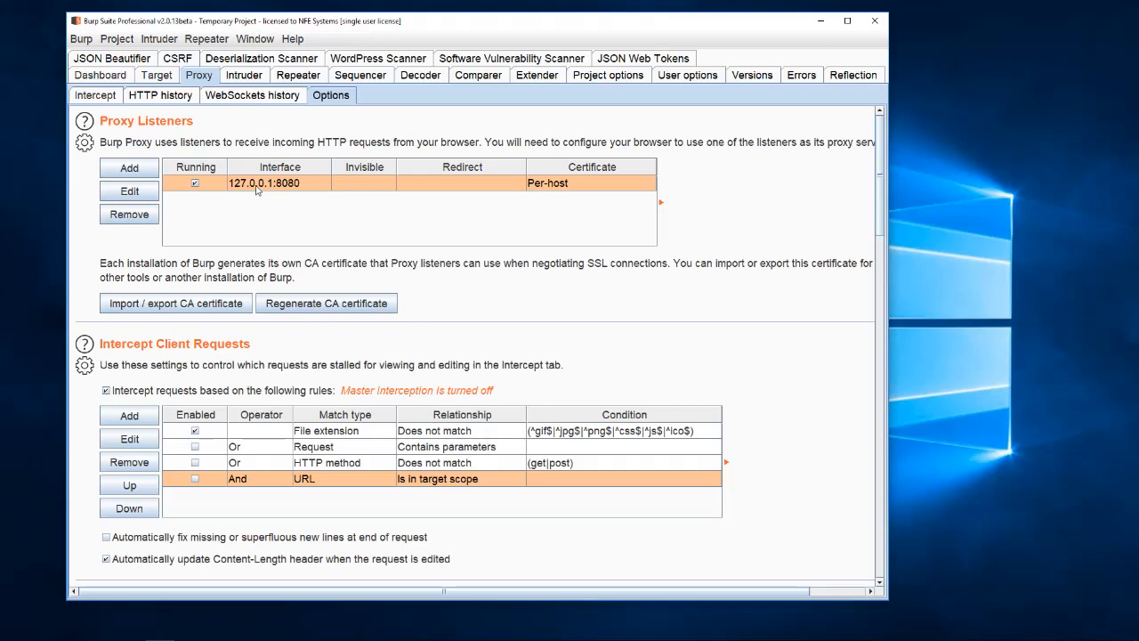
Switch to the Google window in Internet Explorer, check the LAN proxy server's address and port without changes, and move the browser window aside
mouse_move(161, 638)
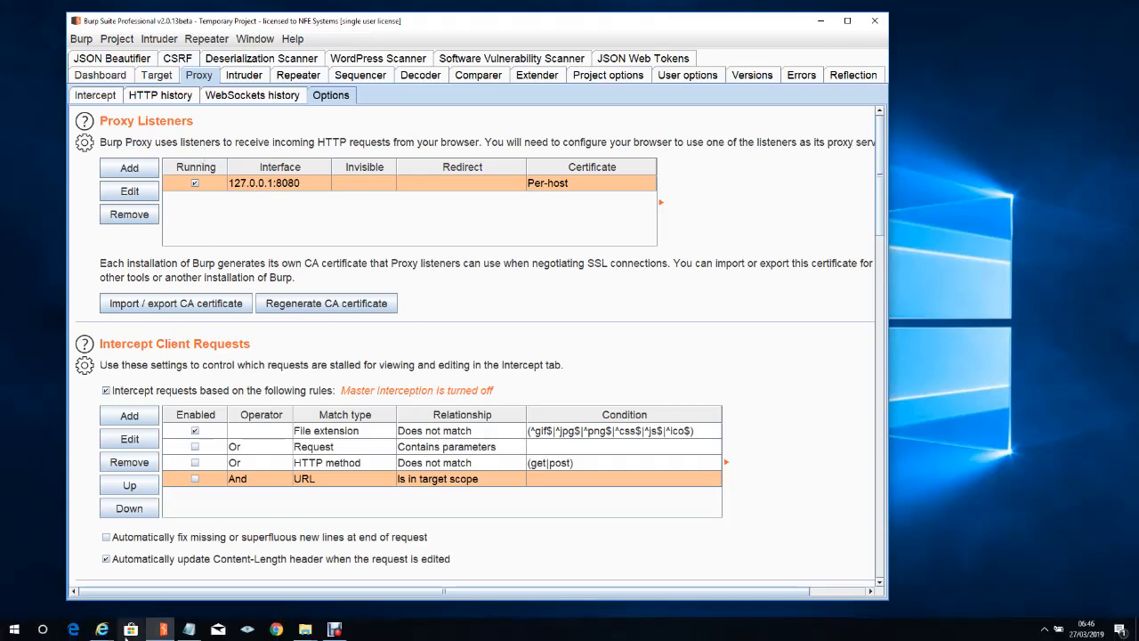
mouse_move(100, 630)
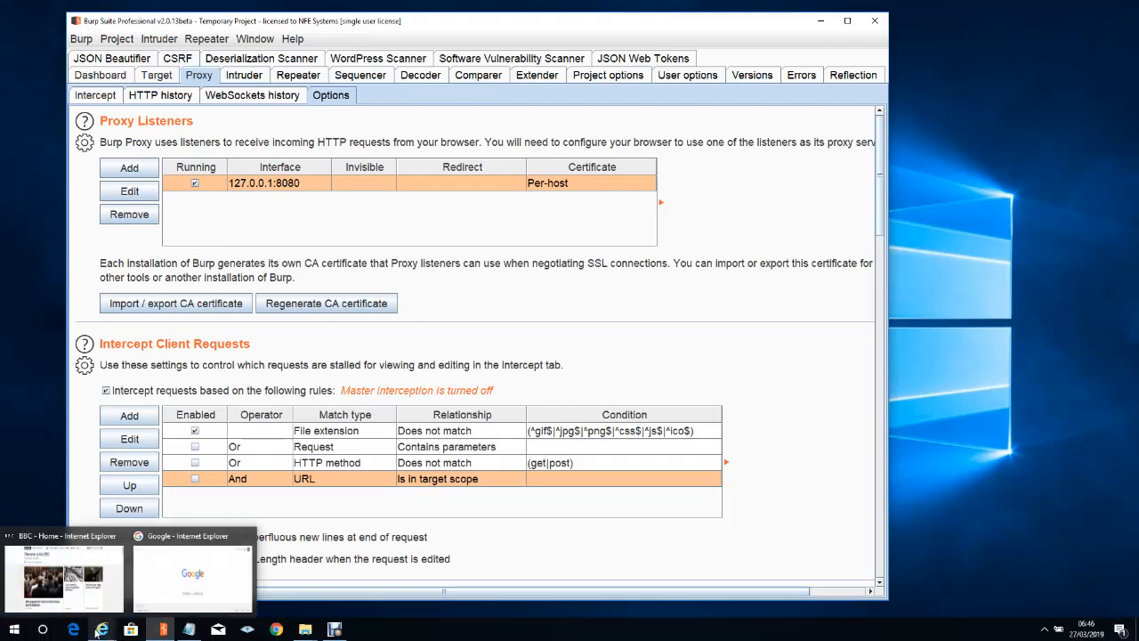
left_click(192, 574)
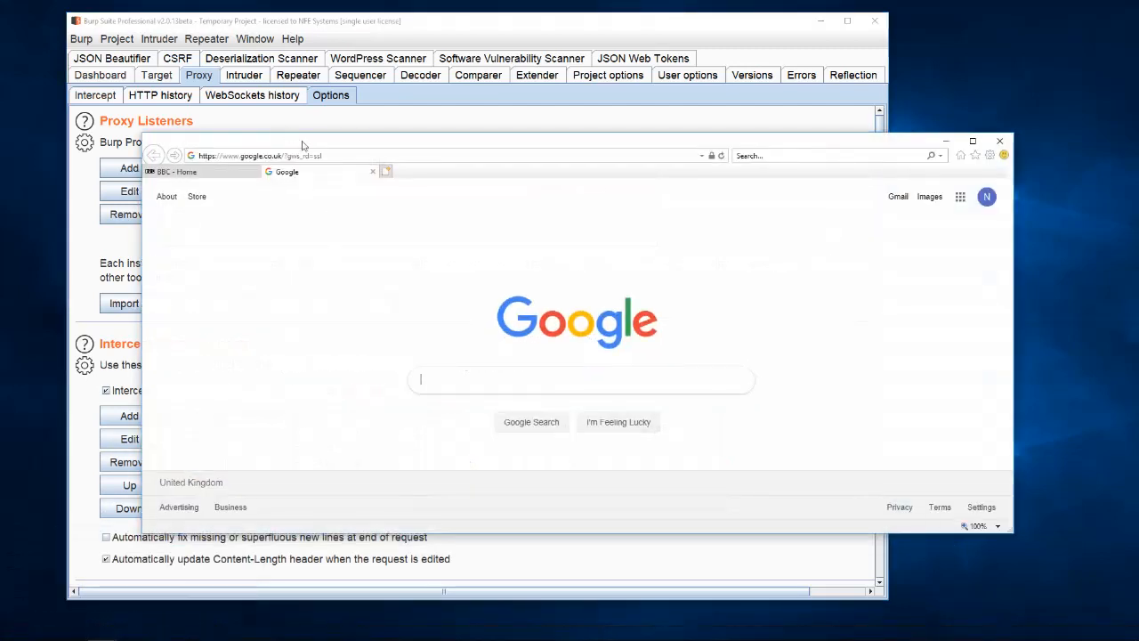
key("alt")
left_click(258, 184)
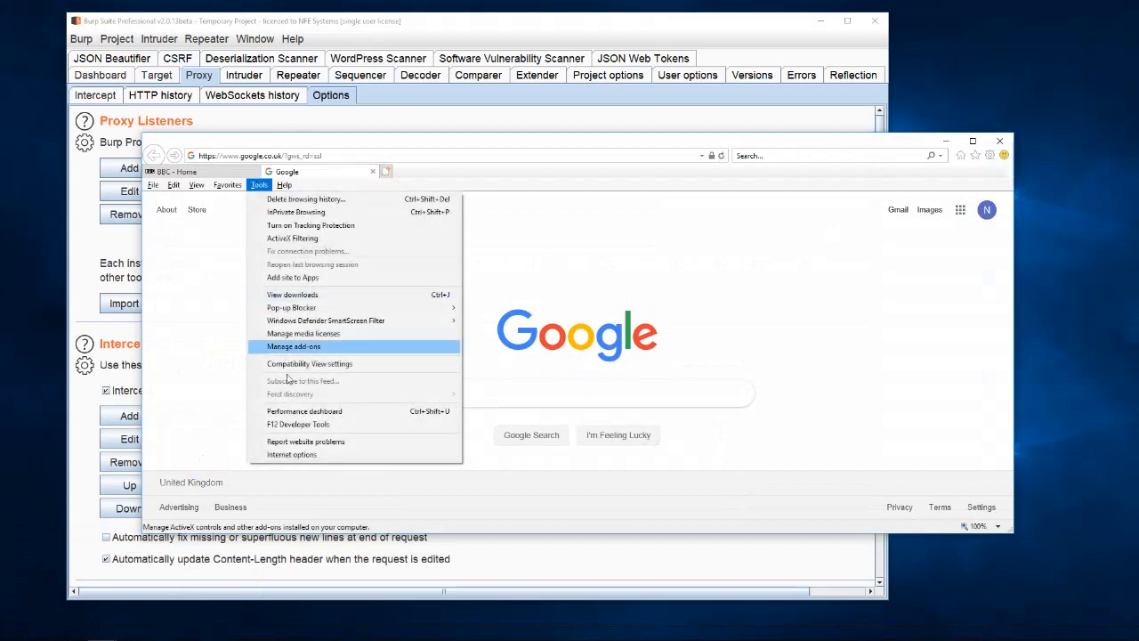
left_click(294, 454)
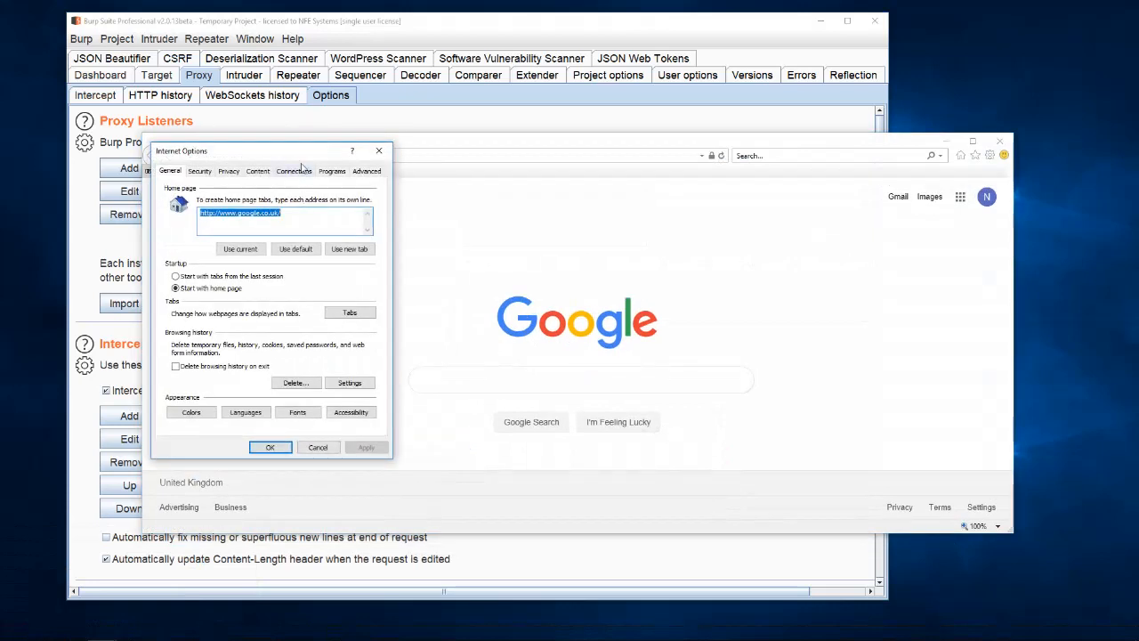
left_click(296, 171)
left_click(349, 382)
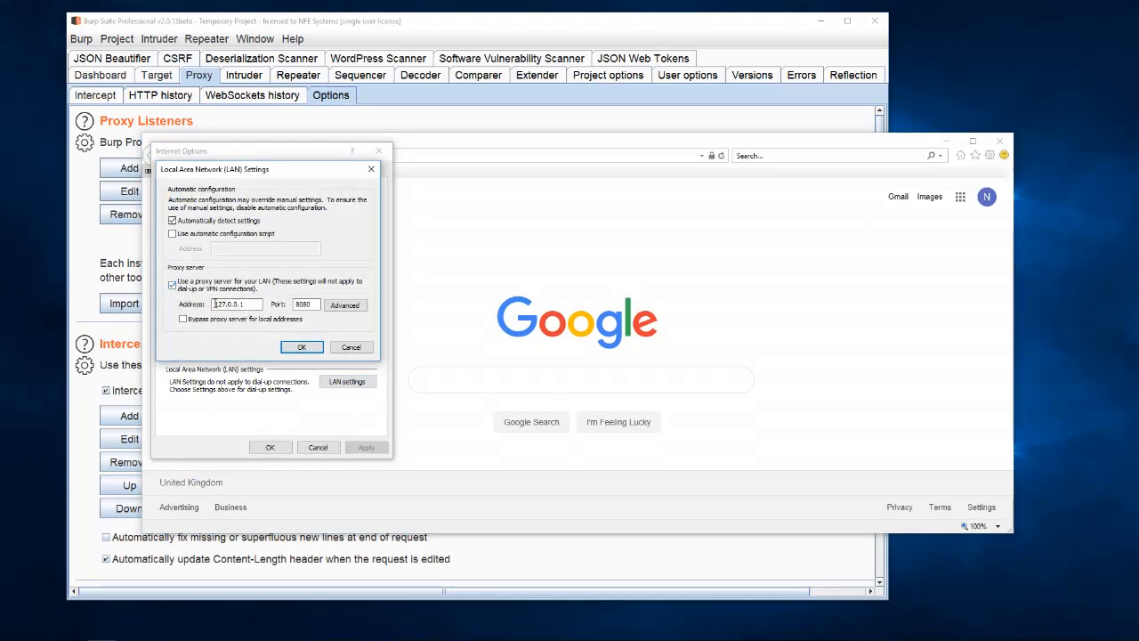
left_click_drag(215, 303, 260, 304)
left_click(350, 349)
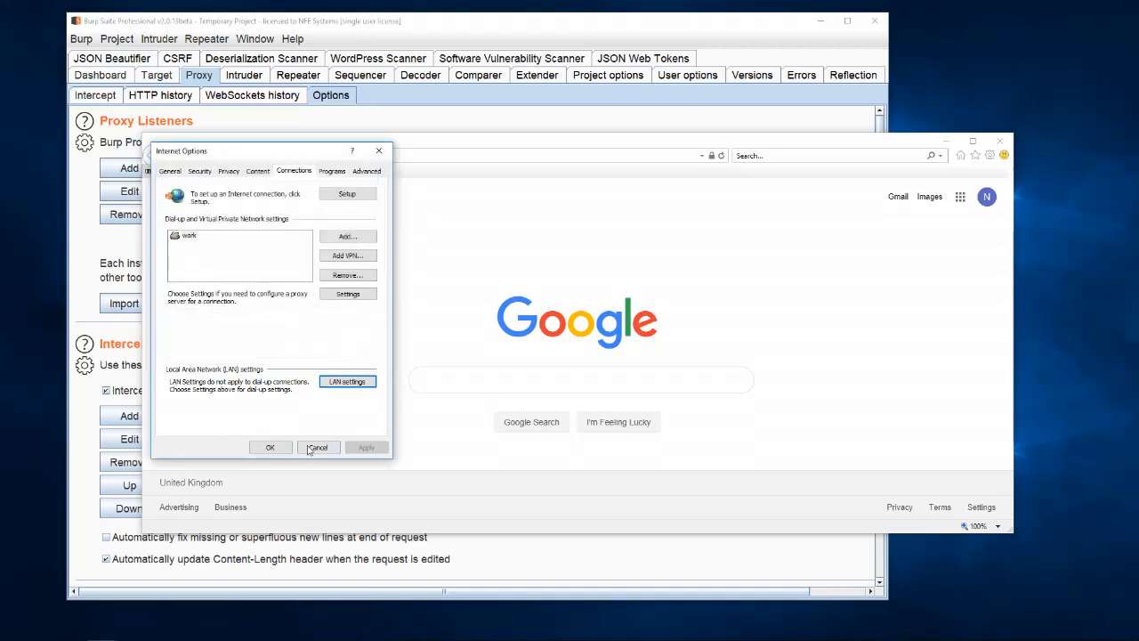
left_click(318, 447)
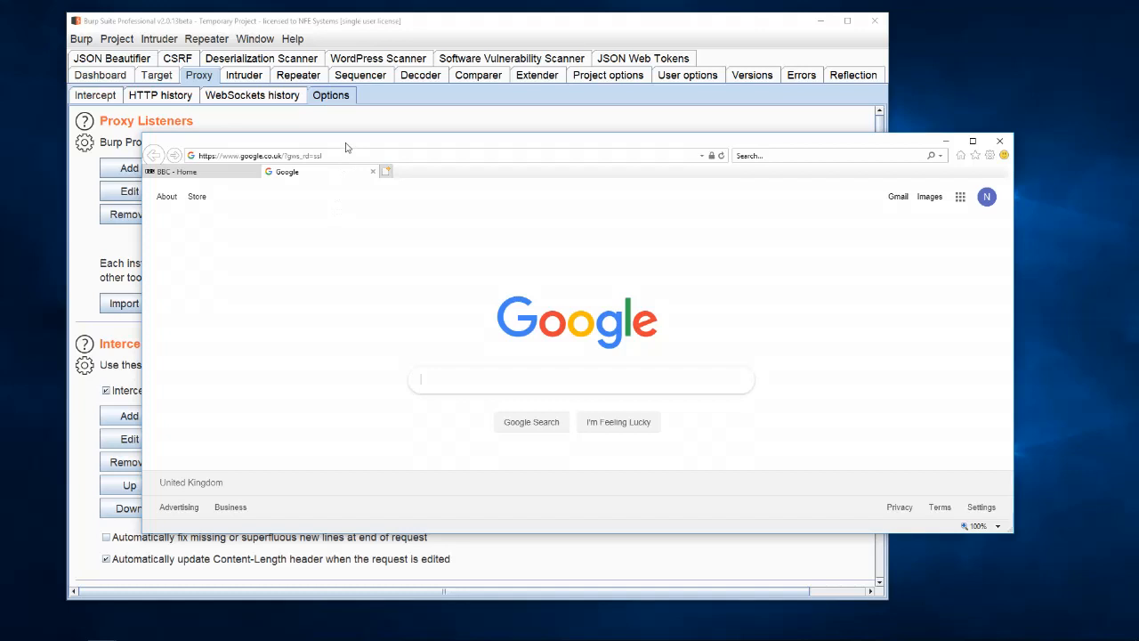
left_click_drag(347, 147, 591, 202)
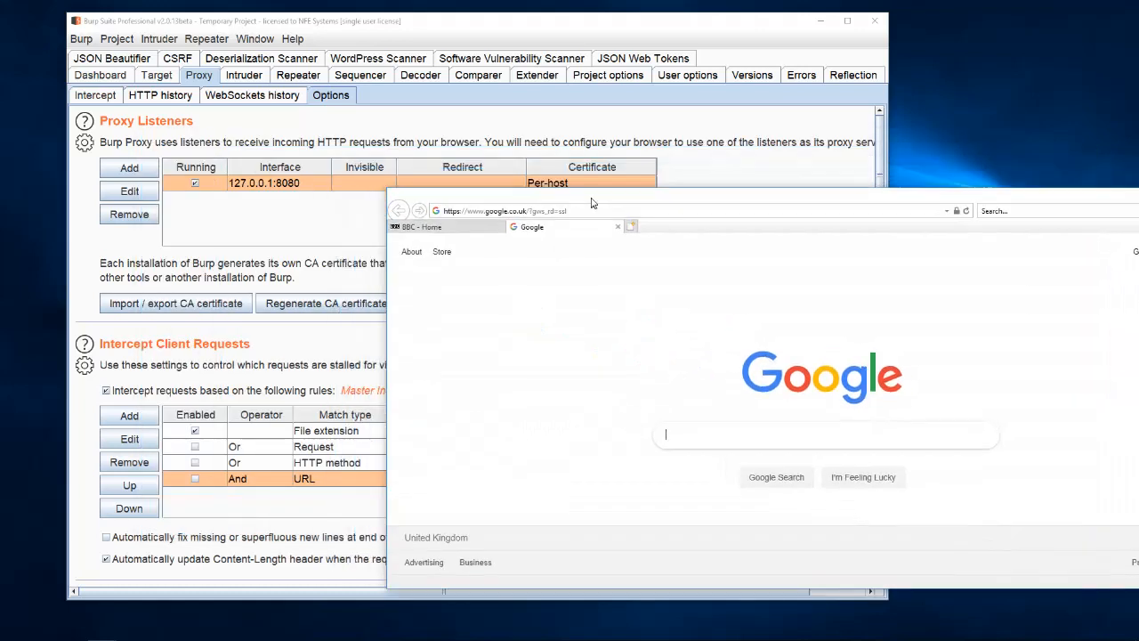
Switch back to Burp Suite and turn proxy interception on and off again
left_click(94, 97)
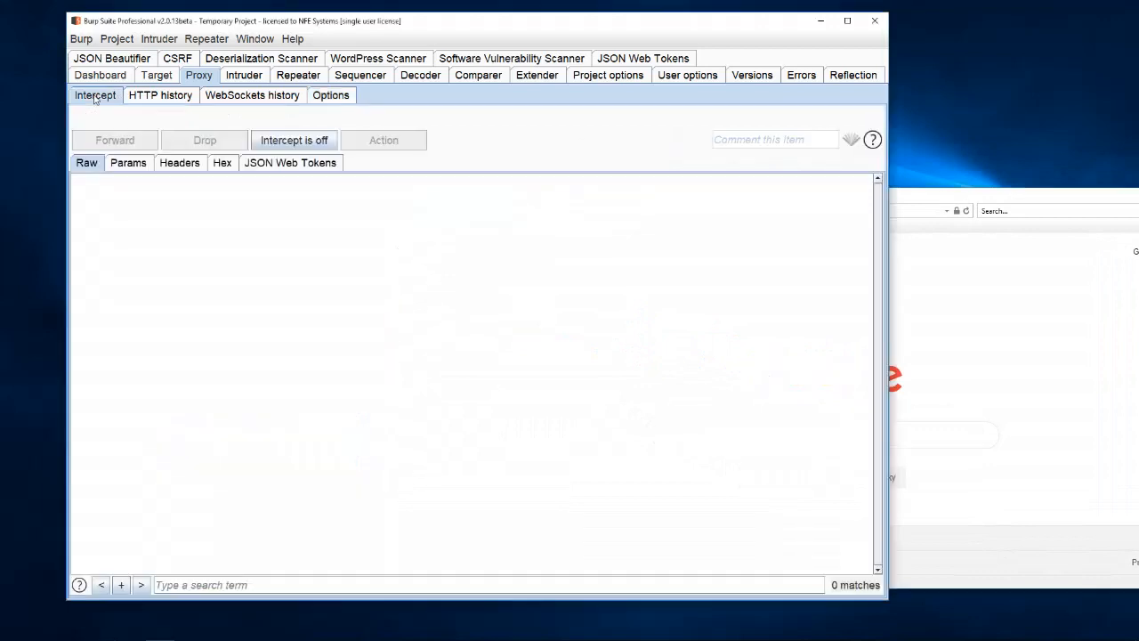
left_click(315, 140)
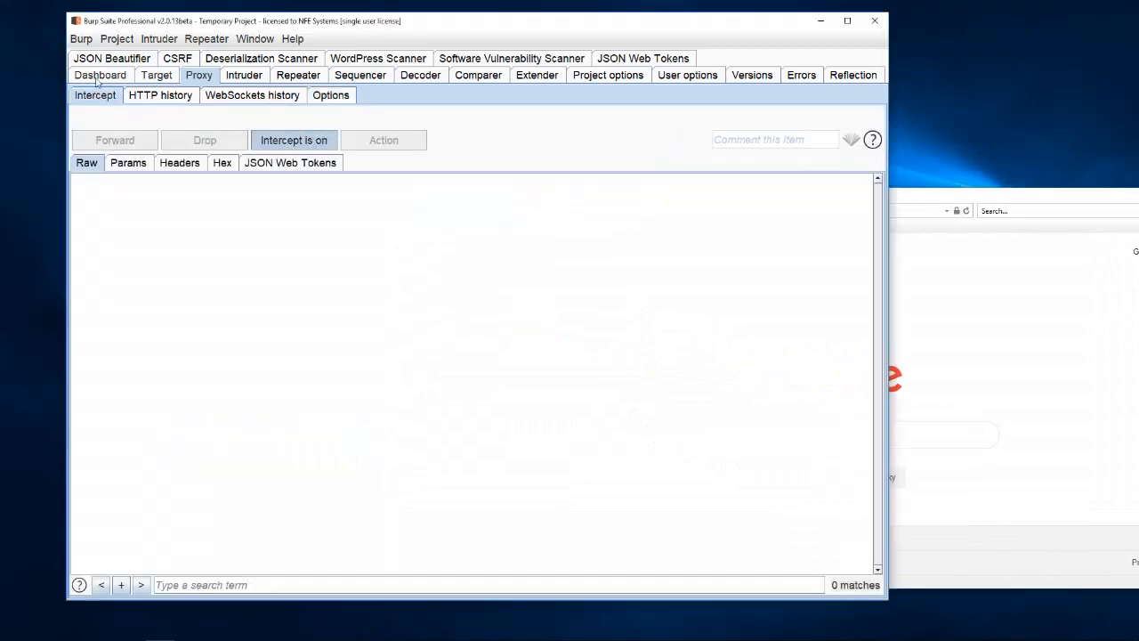
left_click(293, 142)
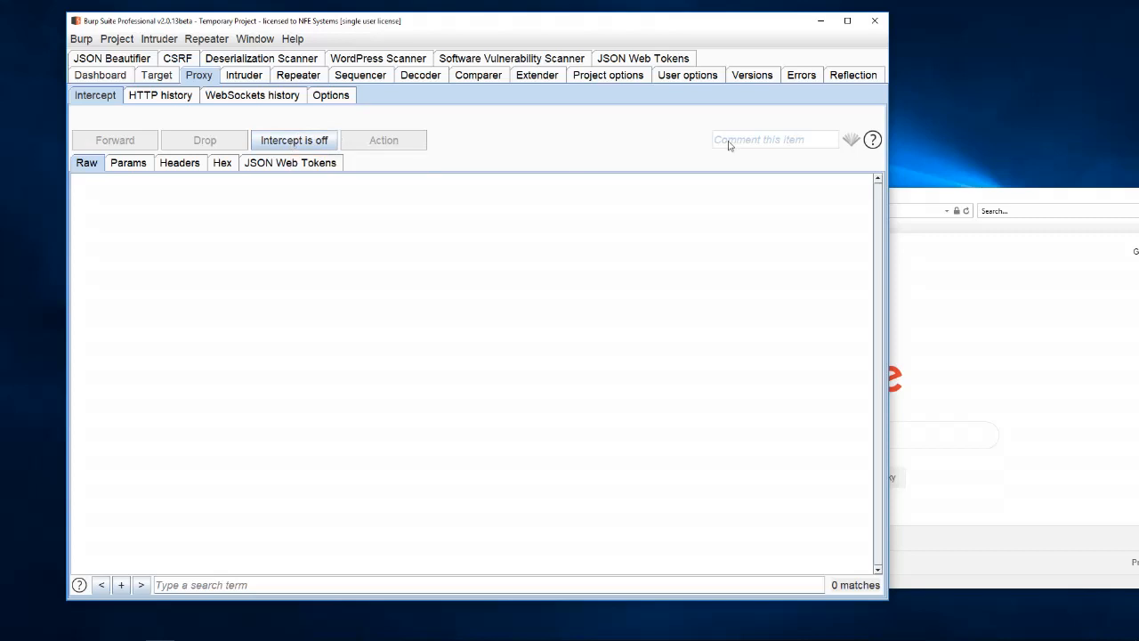
left_click(947, 200)
left_click(523, 211)
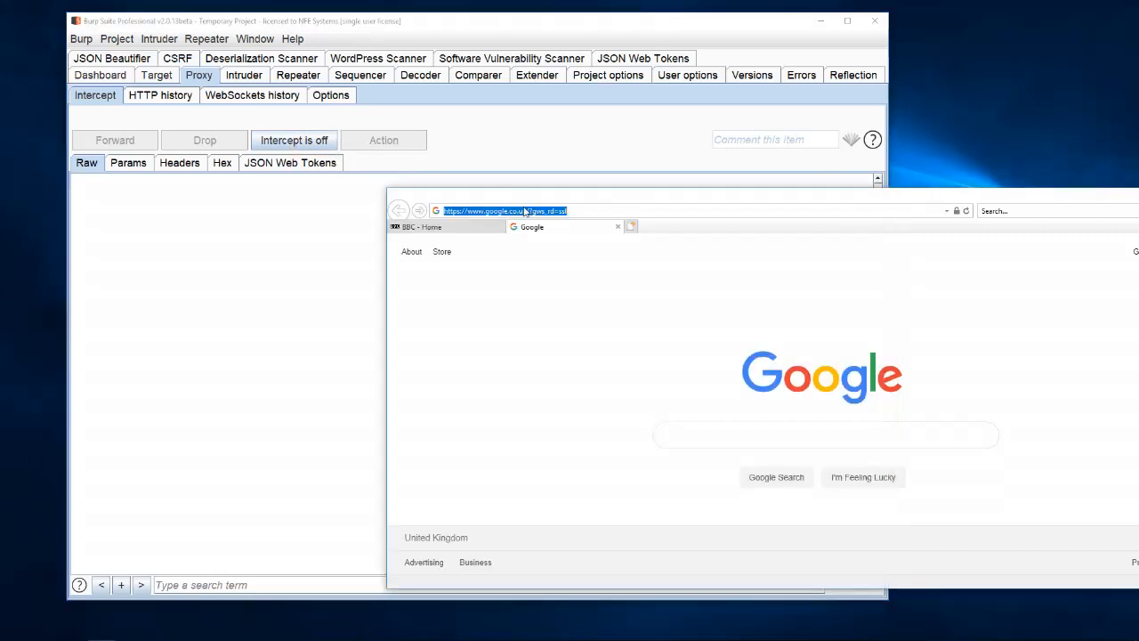
left_click(525, 211)
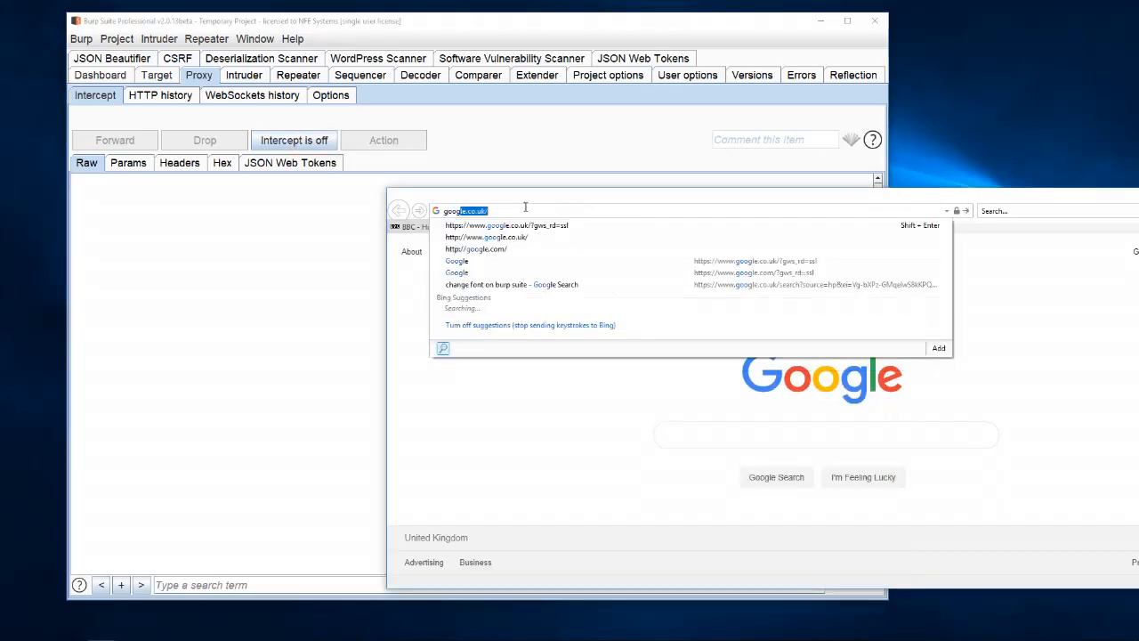
key("Down")
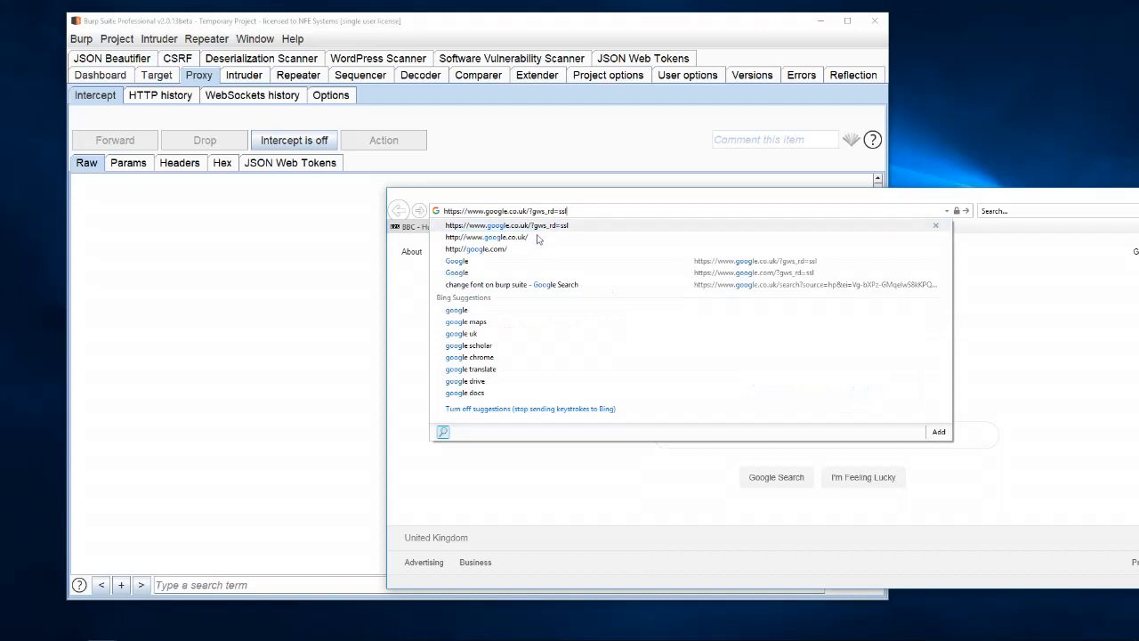
left_click(520, 239)
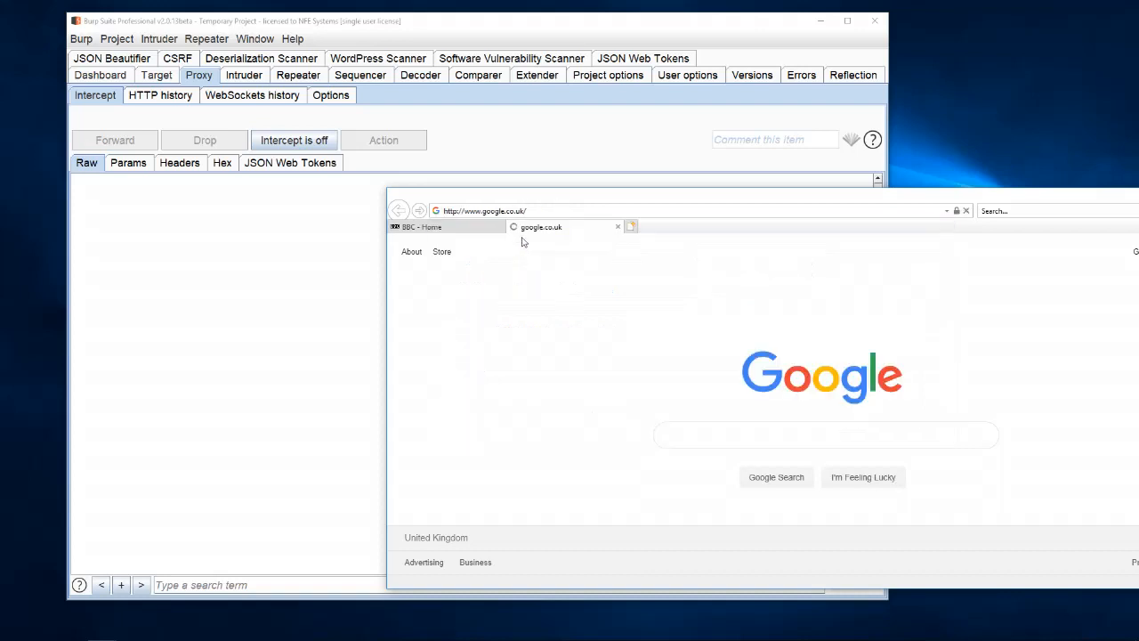
left_click(159, 77)
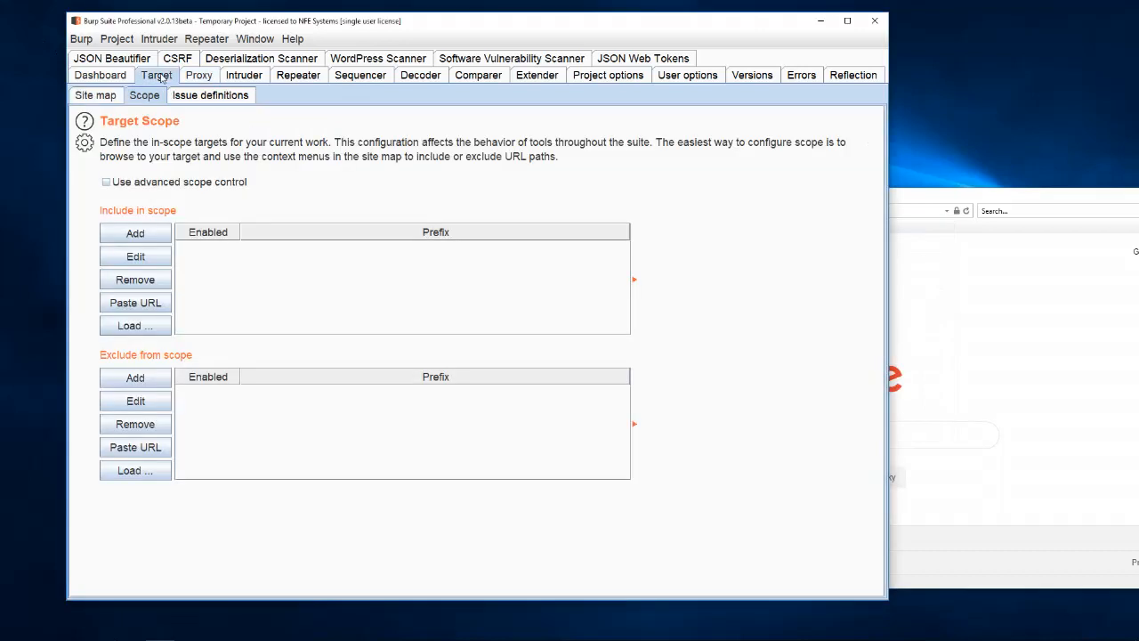
left_click(95, 96)
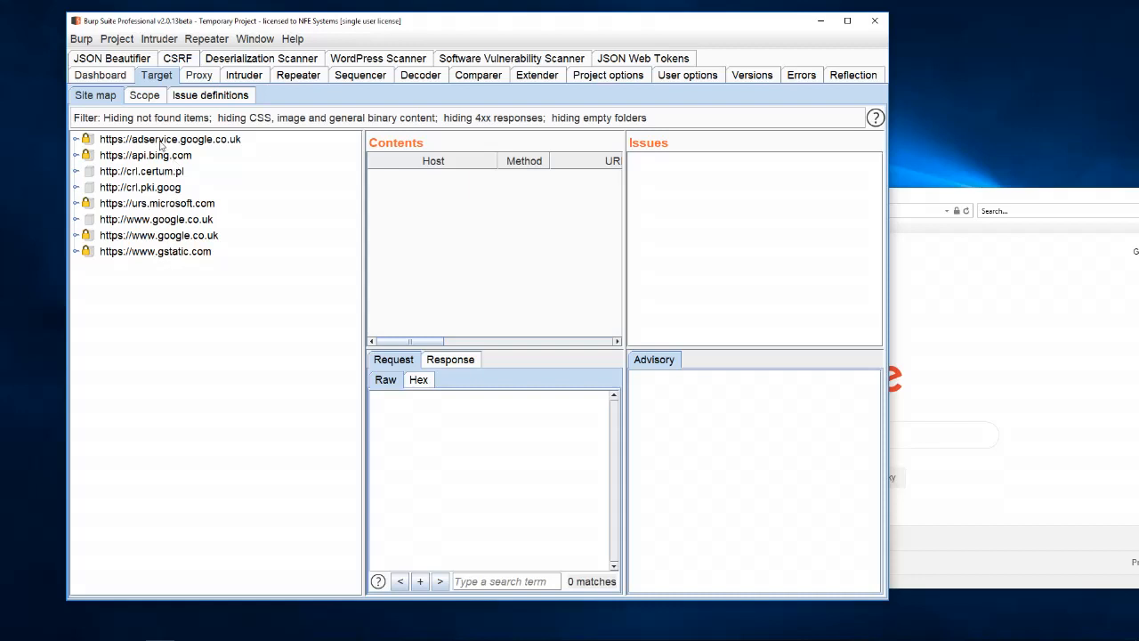
left_click(935, 198)
left_click(563, 211)
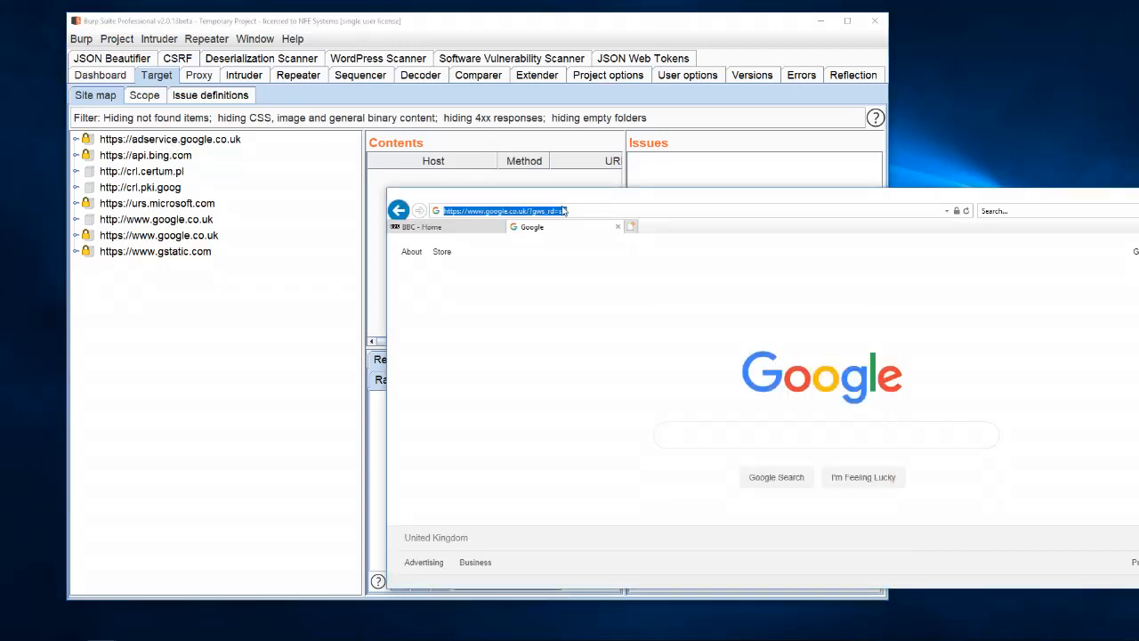
type("www")
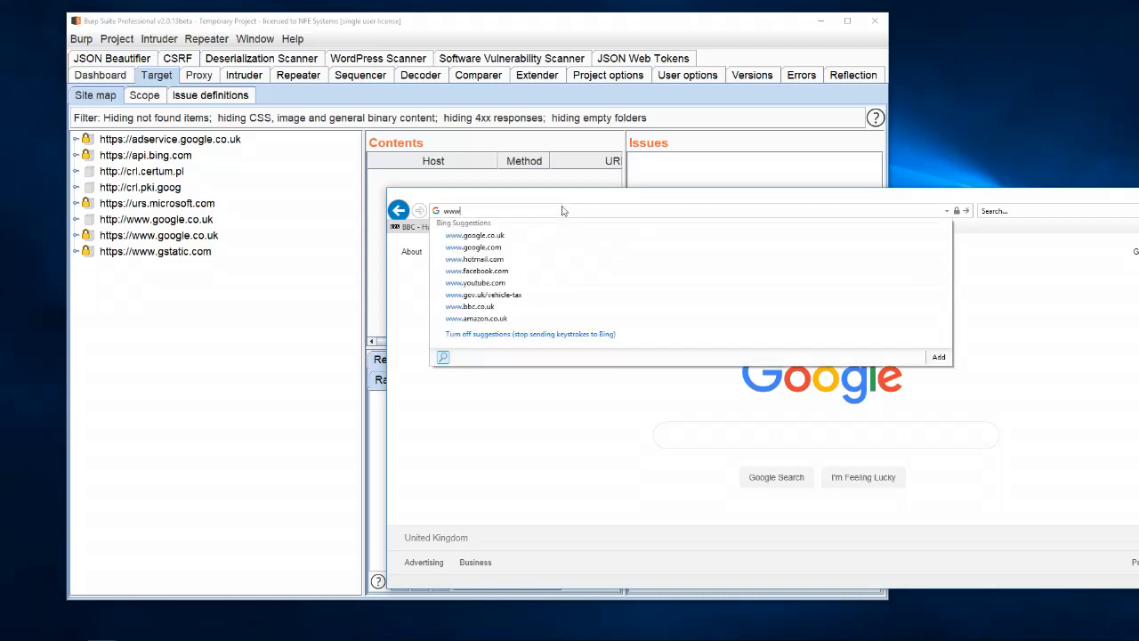
type(".bbc")
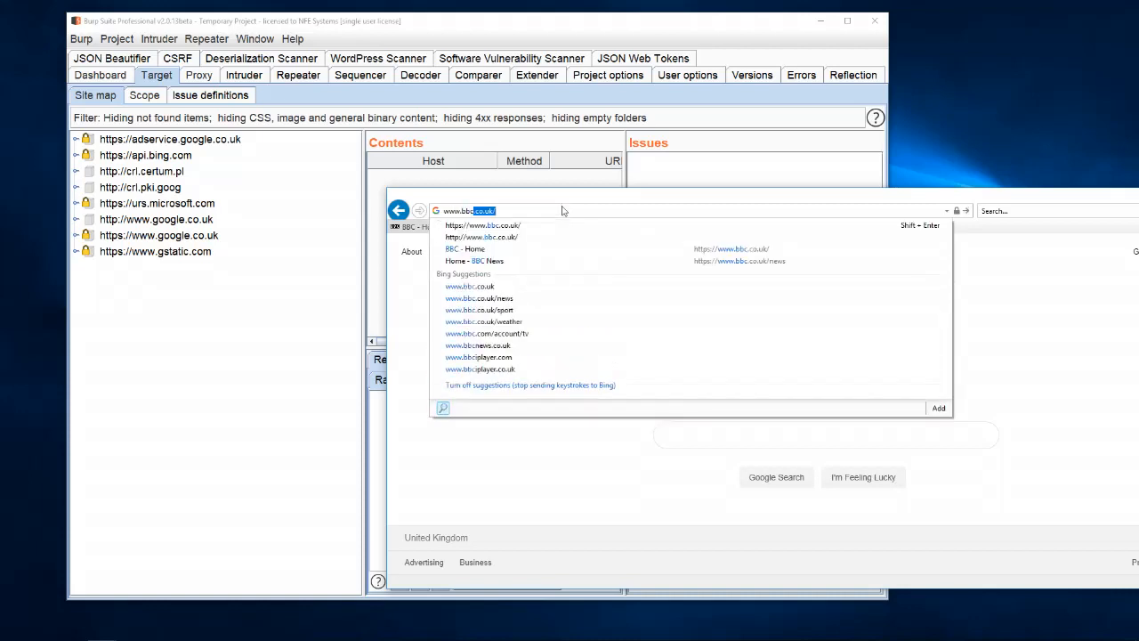
type(".co.uk")
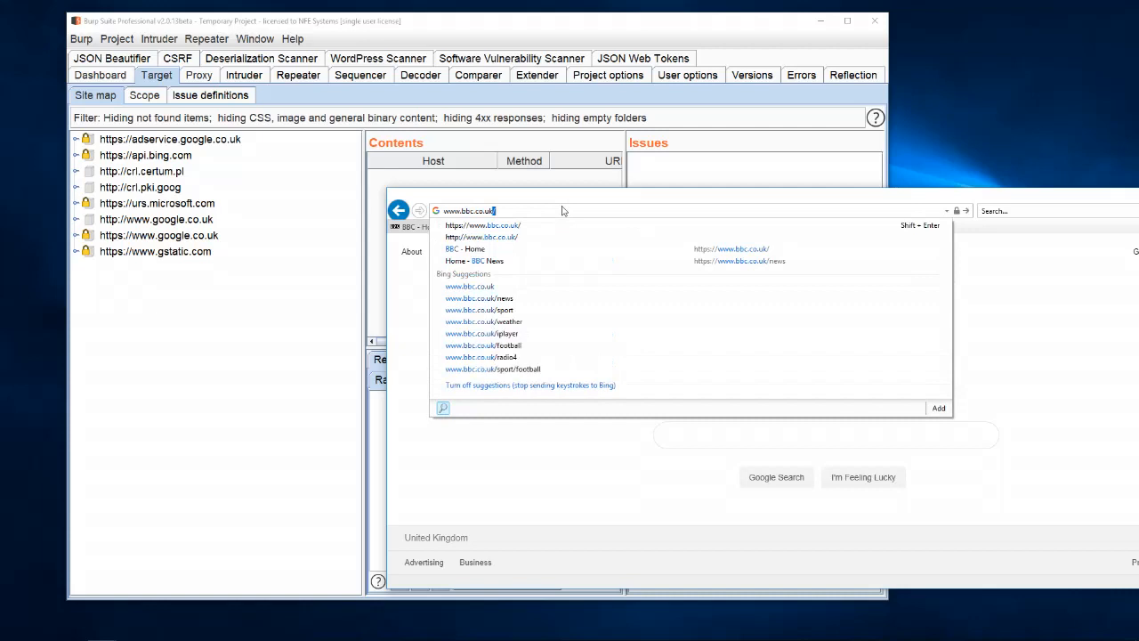
key("Return")
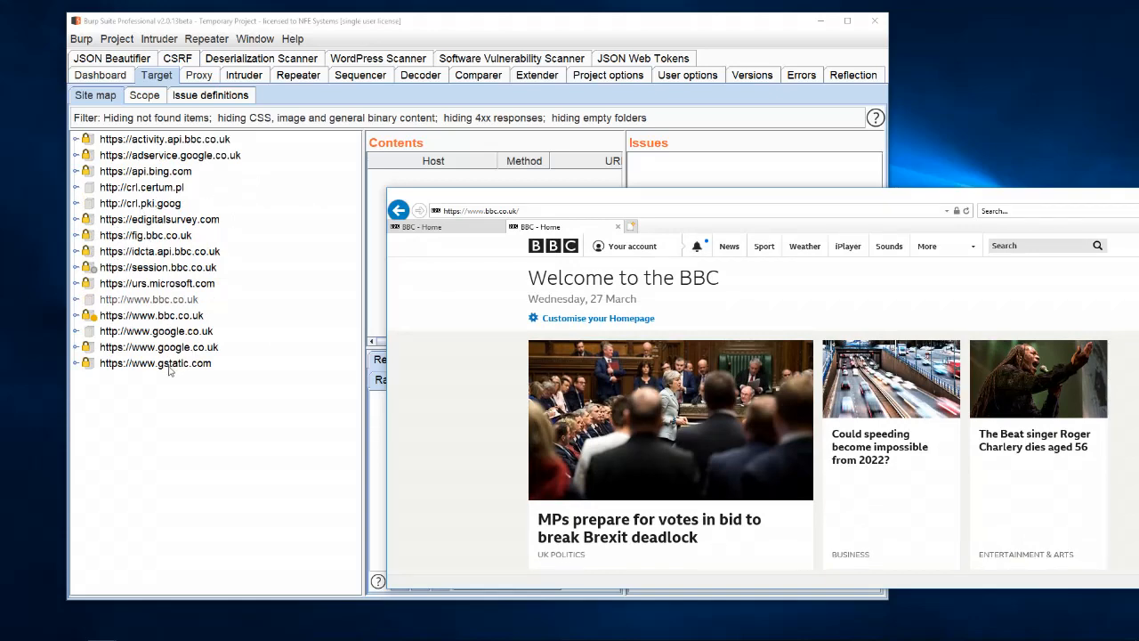
left_click(116, 318)
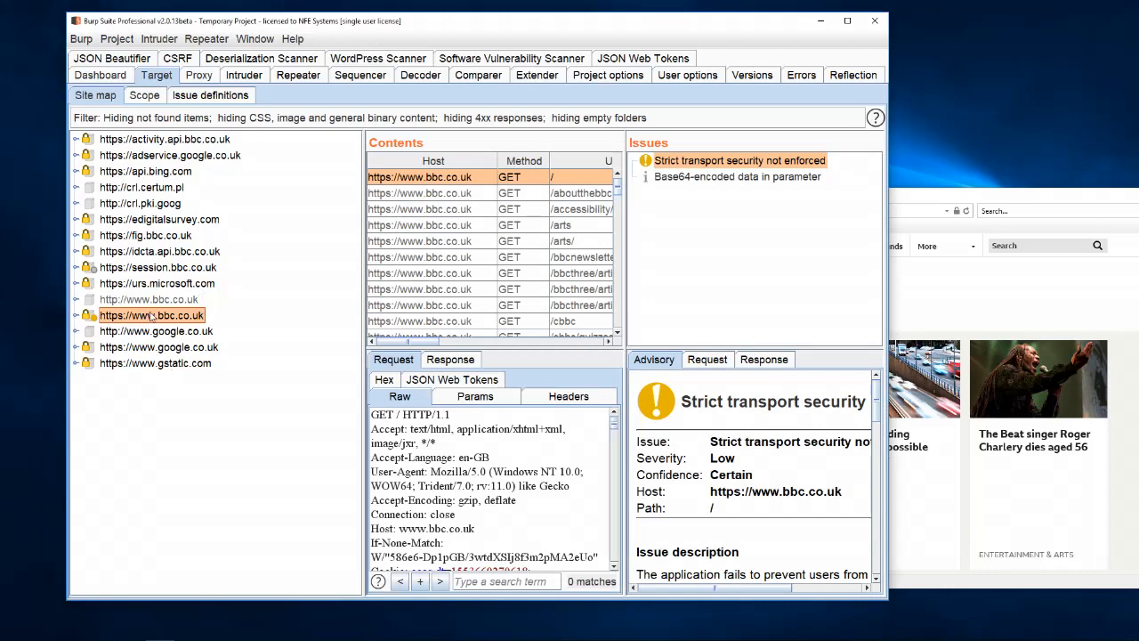
right_click(152, 315)
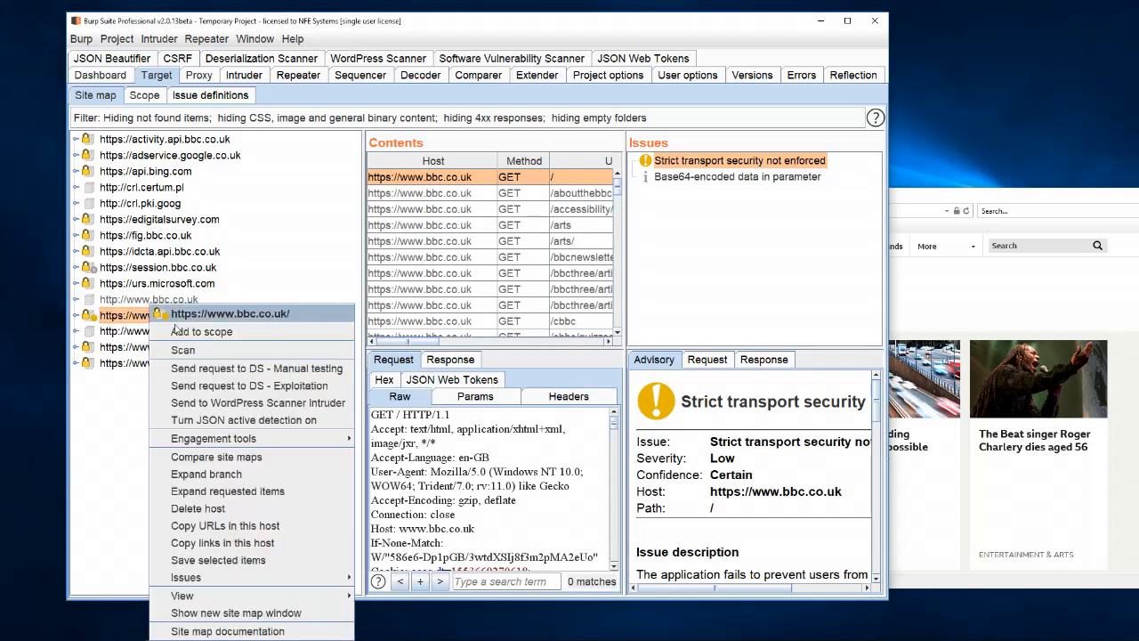
left_click(209, 334)
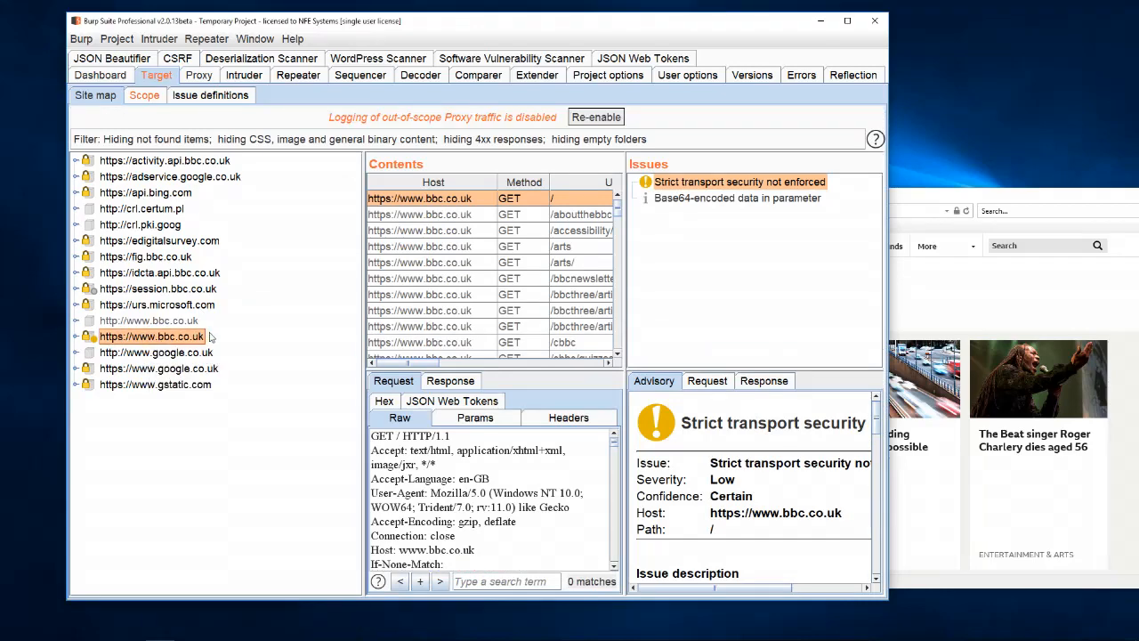
left_click(143, 96)
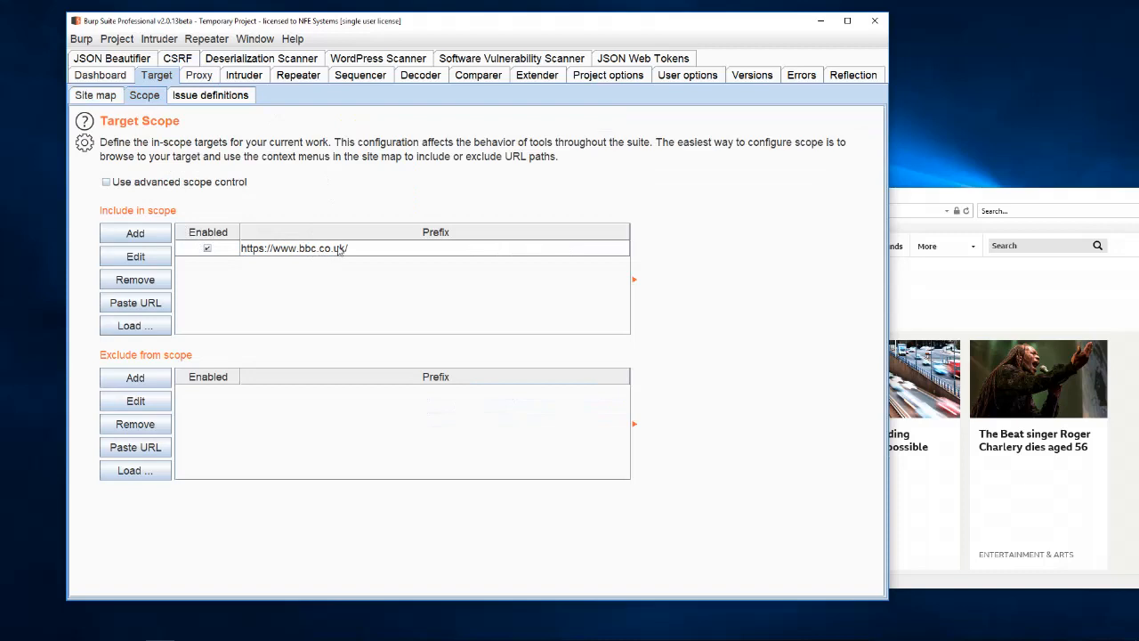
Enable the "And URL Is in target scope" rule for intercepting client requests in the proxy options
left_click(199, 76)
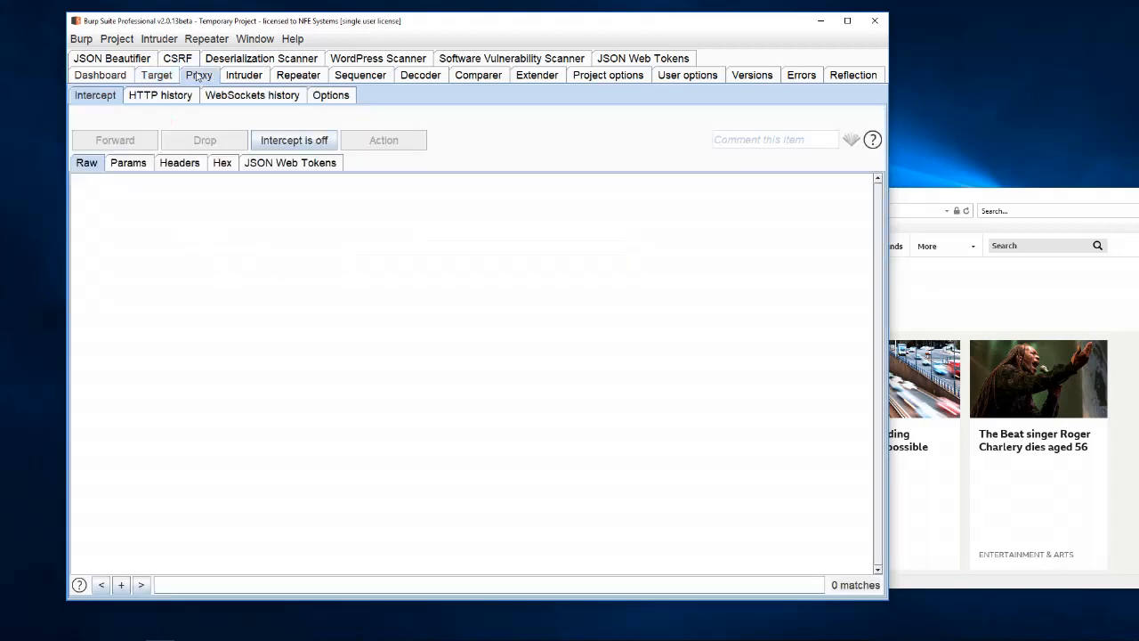
left_click(338, 98)
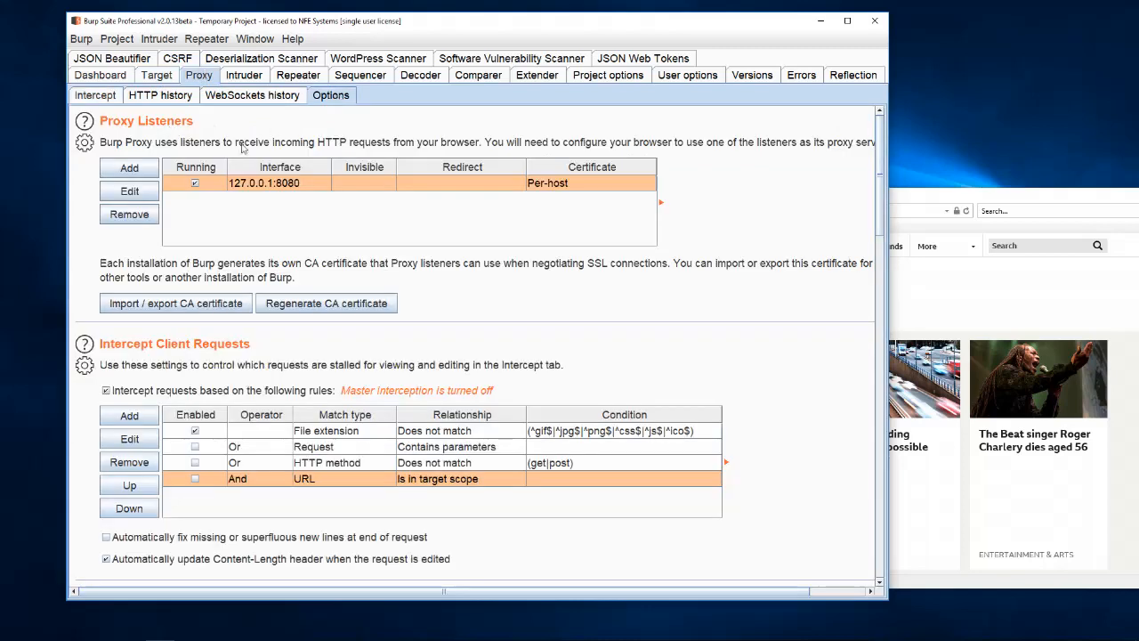
scroll(416, 206, "down", 5)
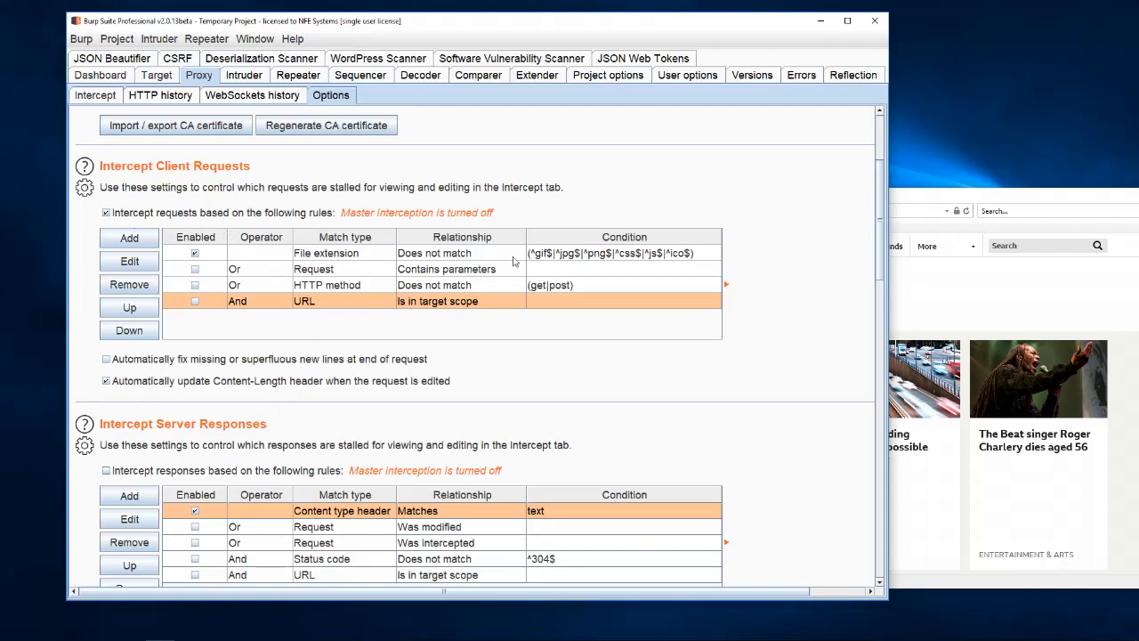
left_click(195, 303)
Enable rule-based interception of server responses and activate its "And URL Is in target scope" rule
scroll(441, 300, "down", 5)
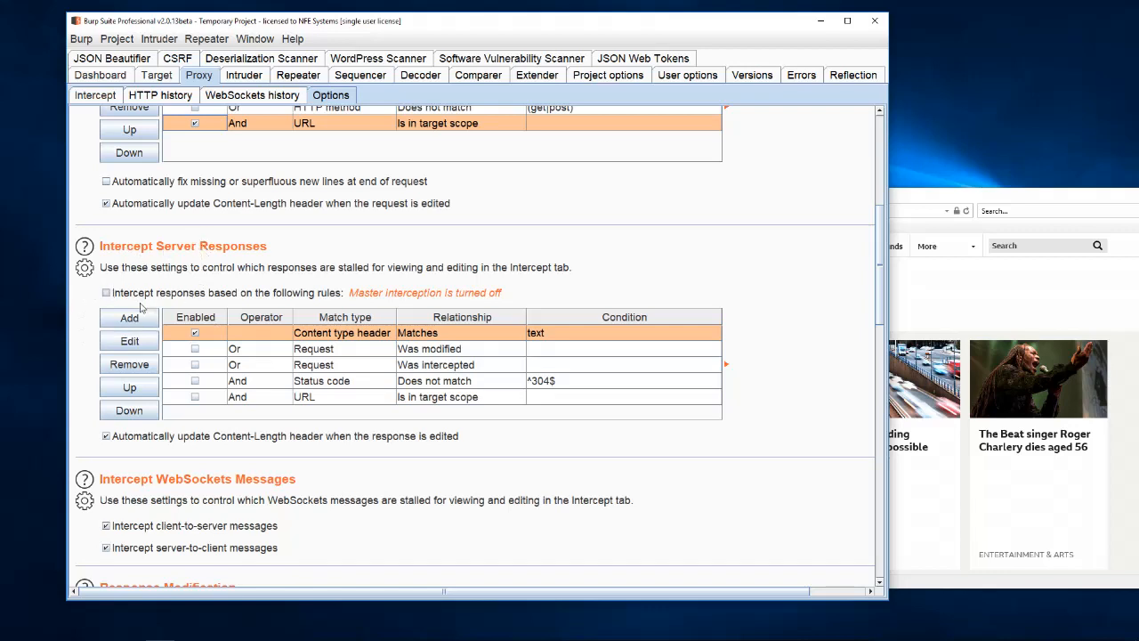
left_click(106, 294)
left_click(195, 398)
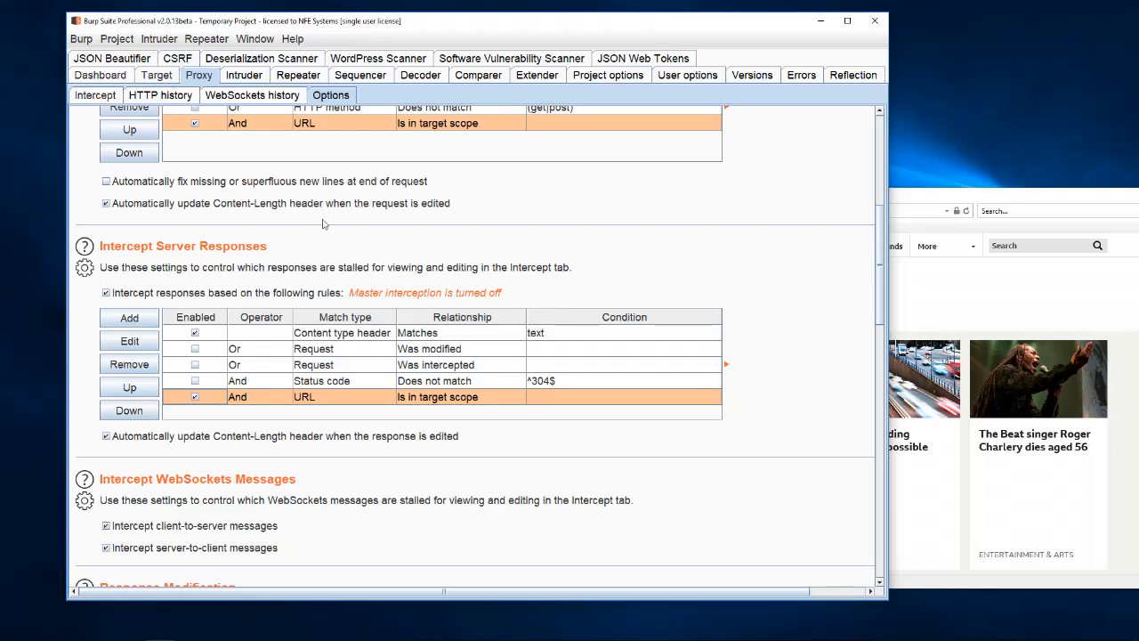
Review the enabled interception rules for client requests and server responses, and check the prefixes included in the target scope
scroll(323, 224, "up", 3)
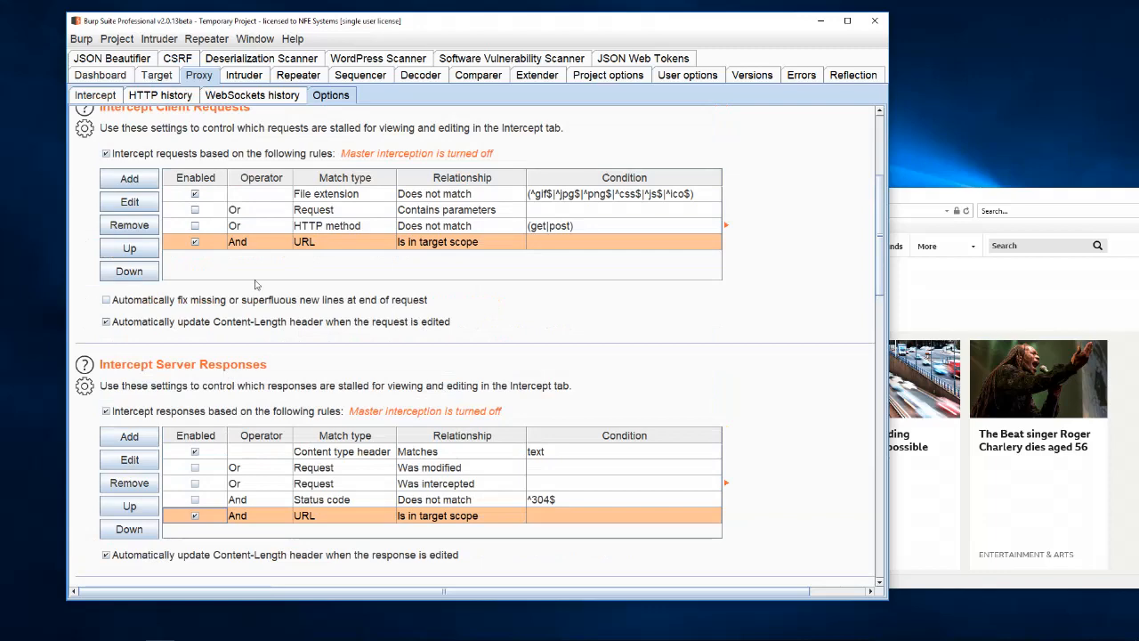
scroll(258, 285, "up", 2)
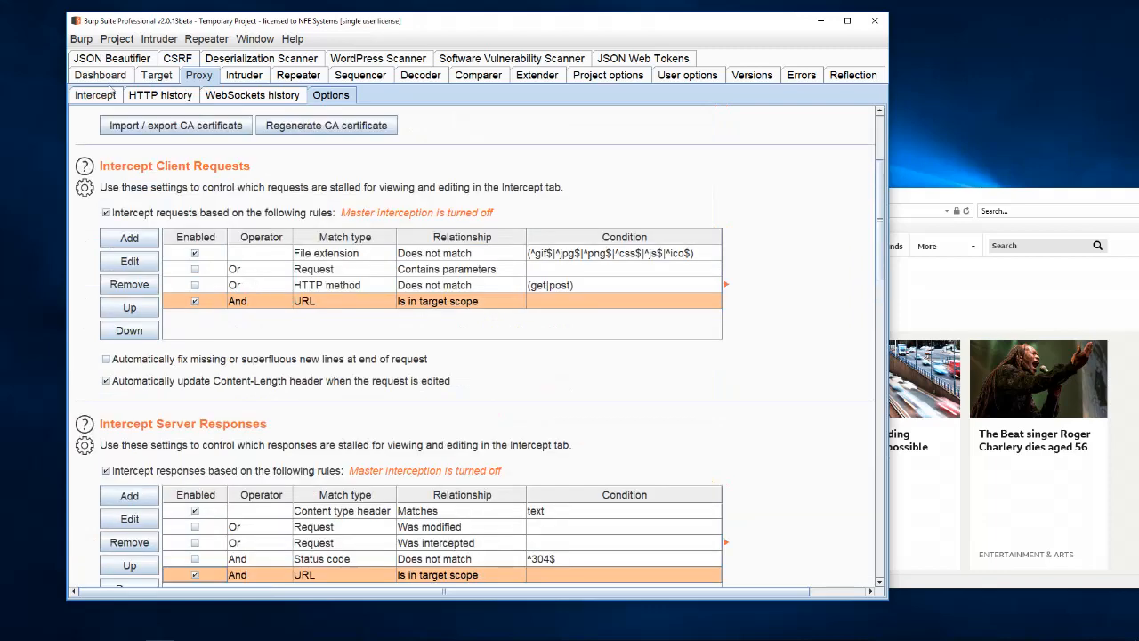
left_click(153, 78)
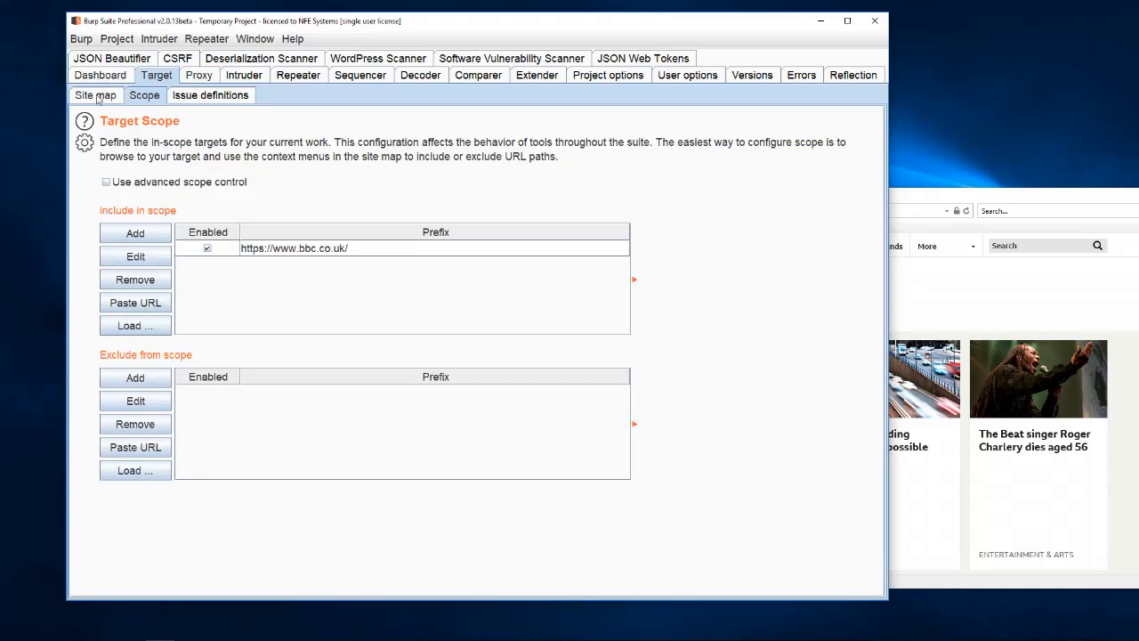
left_click(928, 193)
left_click_drag(928, 193, 695, 123)
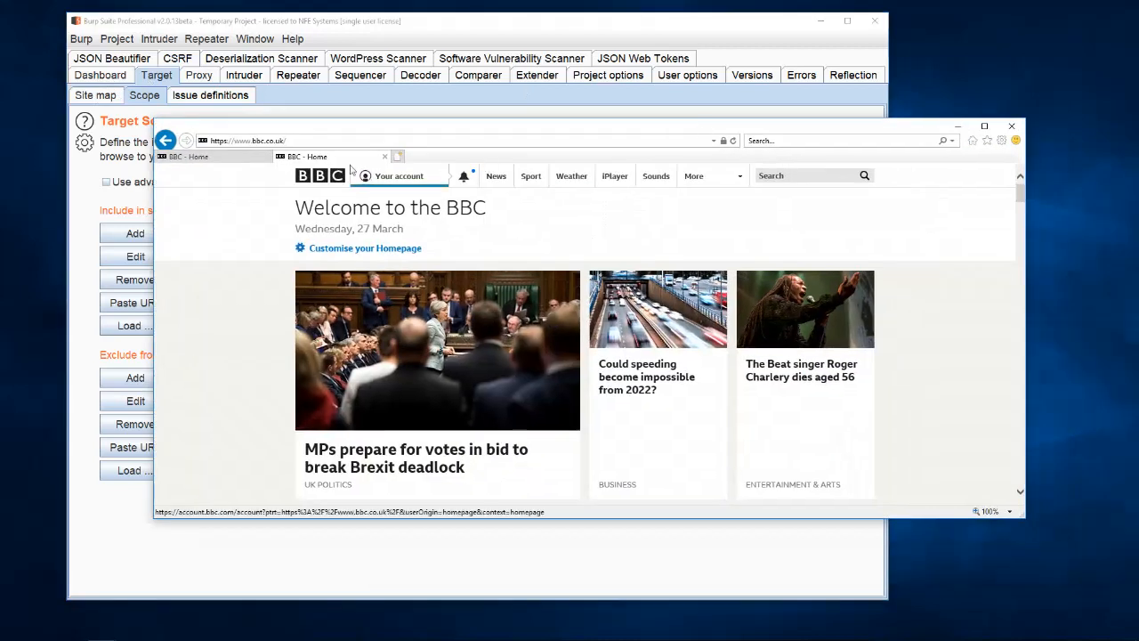
left_click(322, 141)
type("ww")
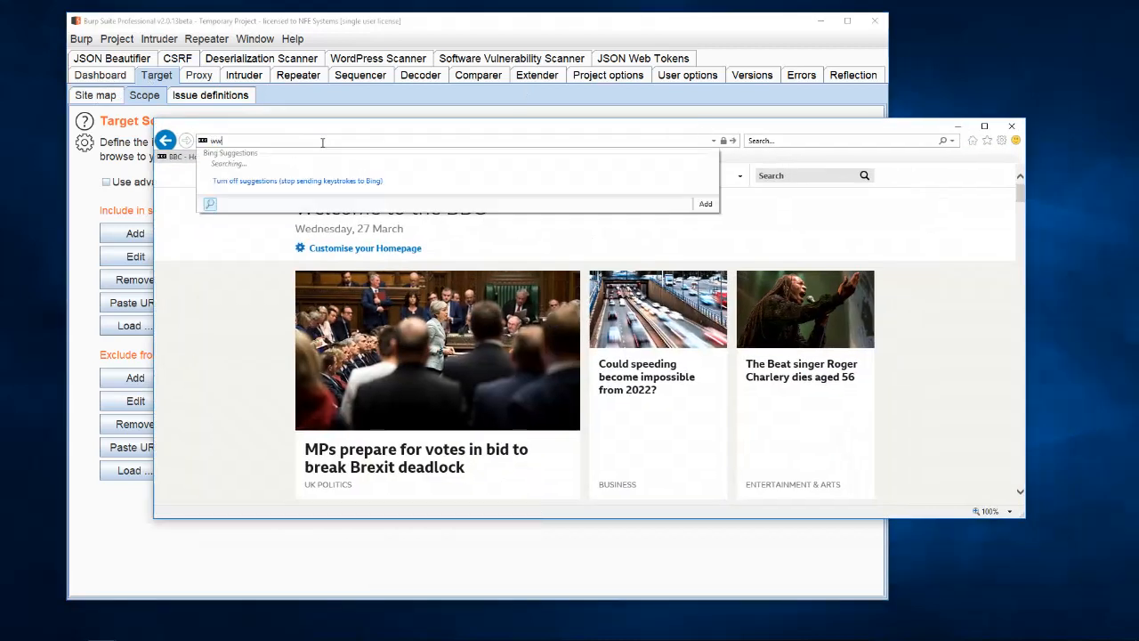
type(".google.com")
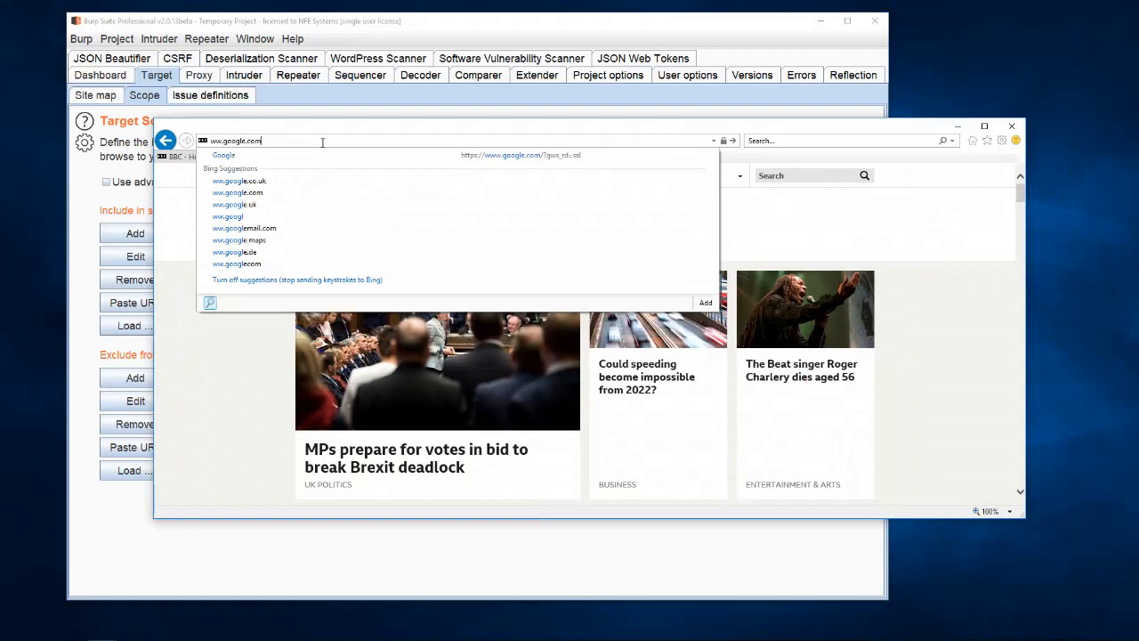
key("Return")
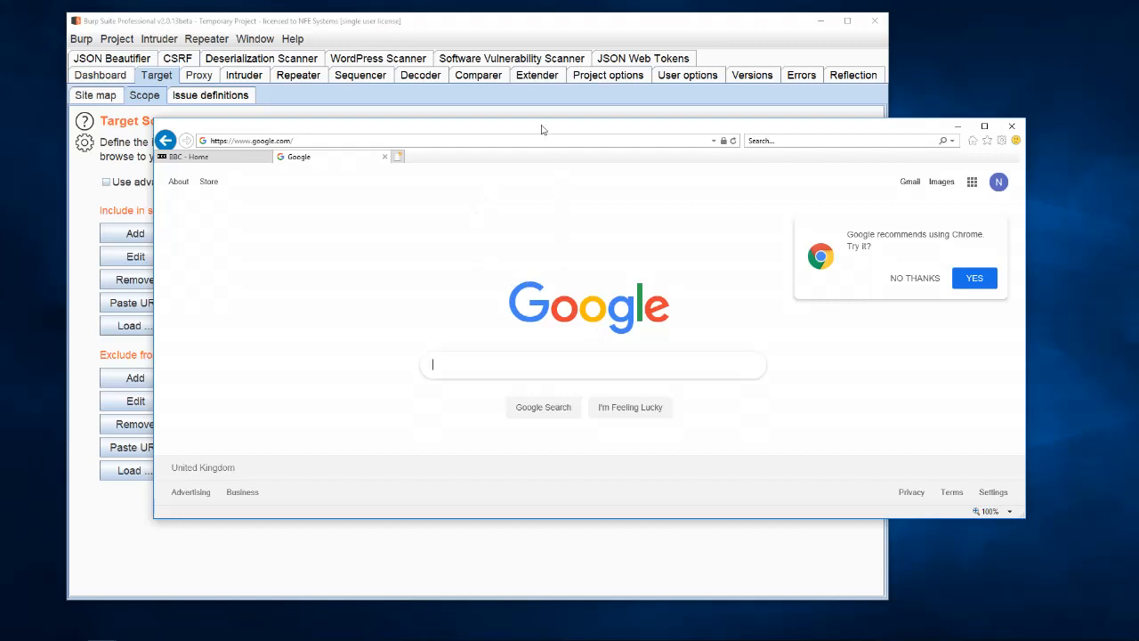
left_click_drag(544, 130, 754, 185)
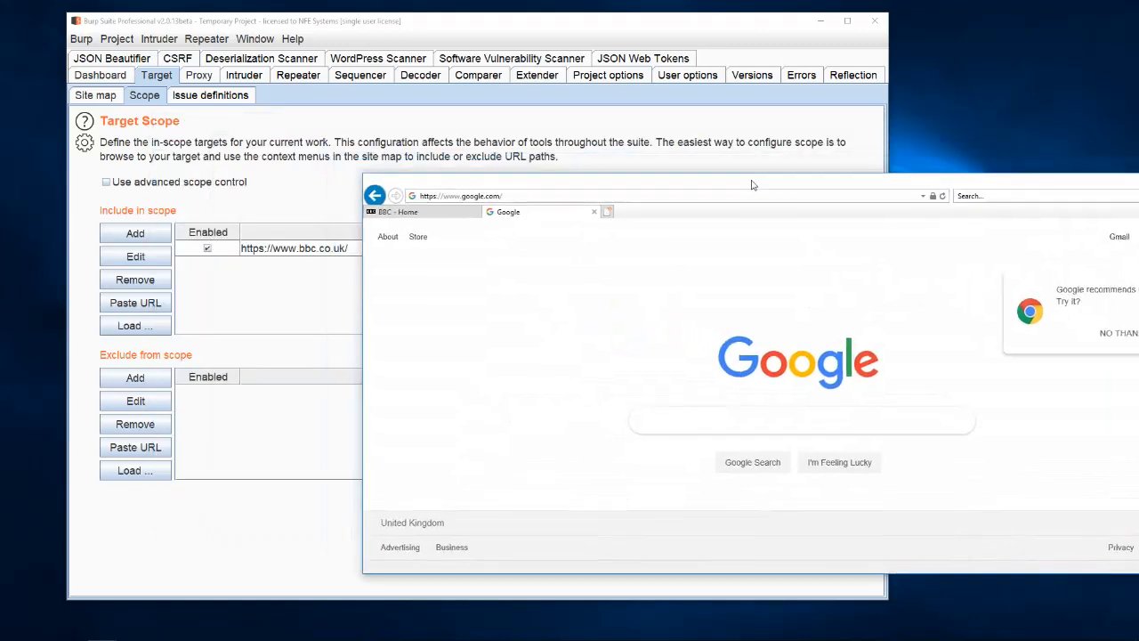
Return to Burp Suite and turn on proxy interception
left_click(201, 77)
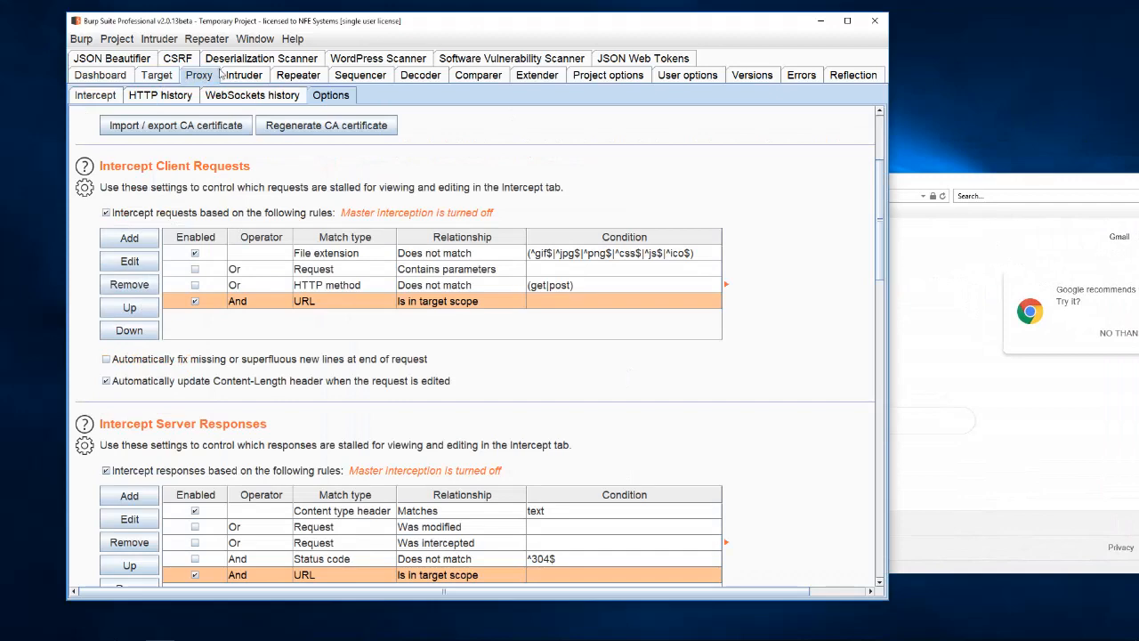
left_click(156, 76)
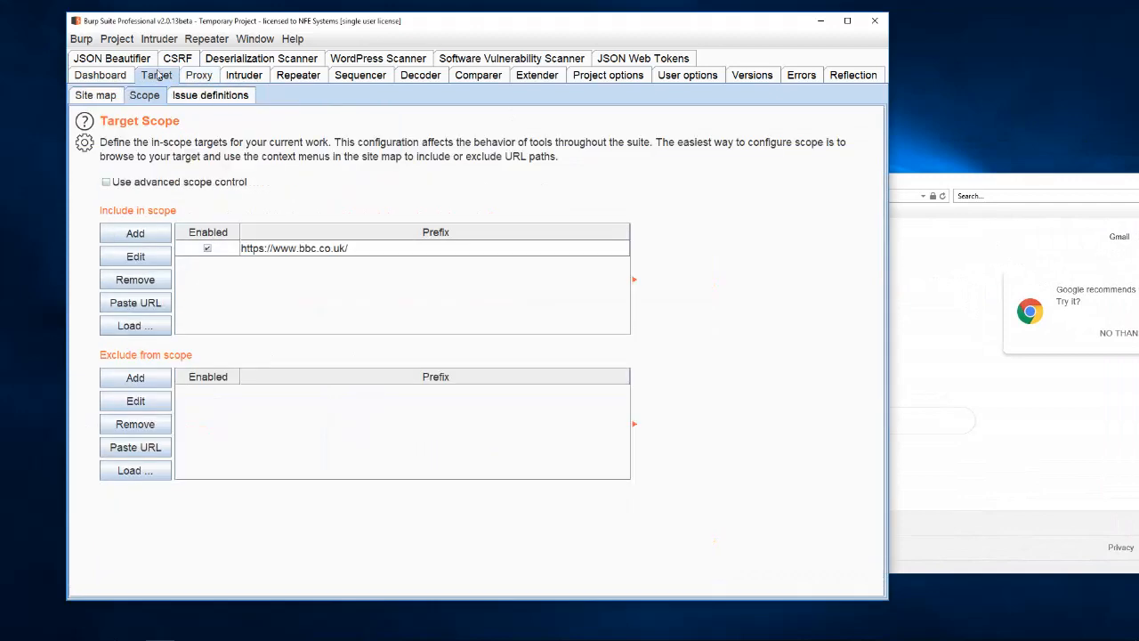
left_click(199, 76)
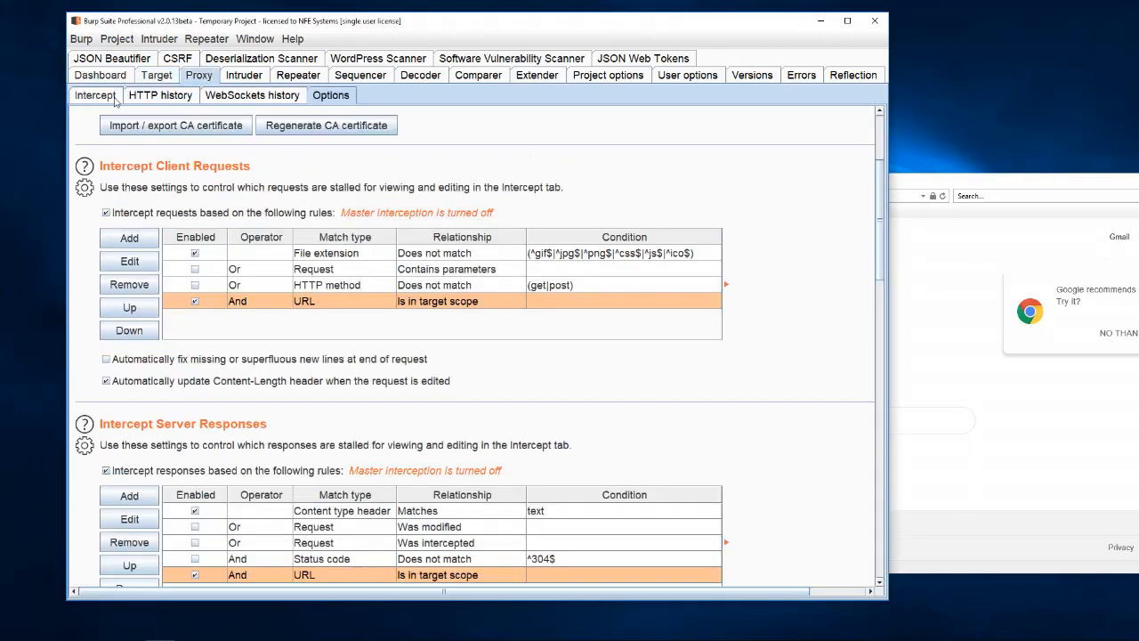
left_click(87, 96)
left_click(295, 142)
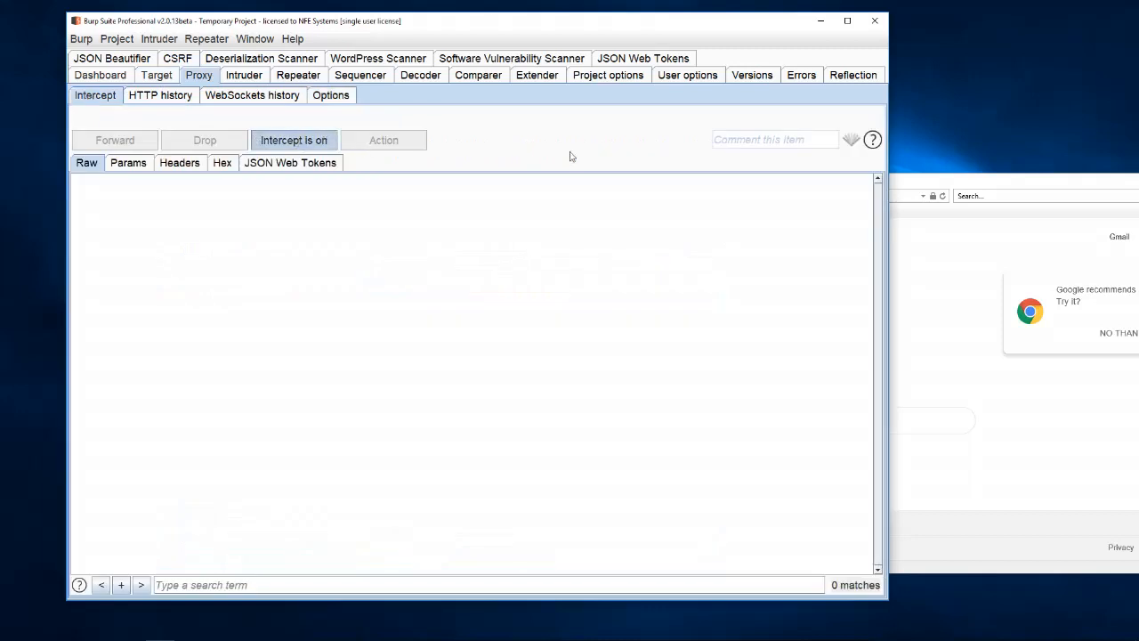
left_click(967, 185)
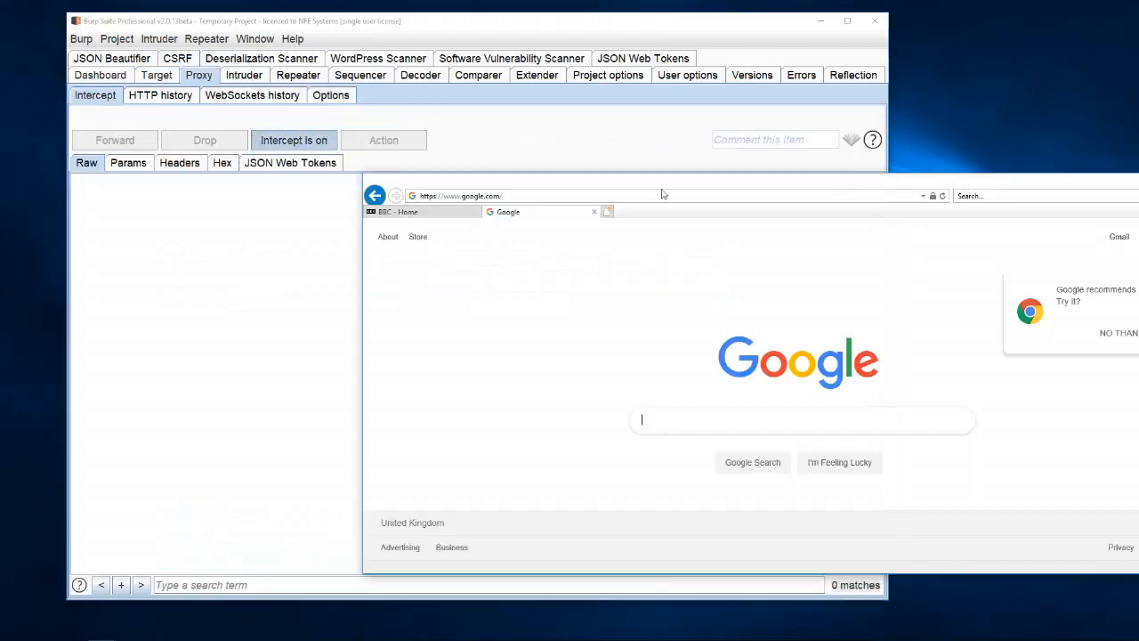
left_click(516, 196)
left_click(516, 196)
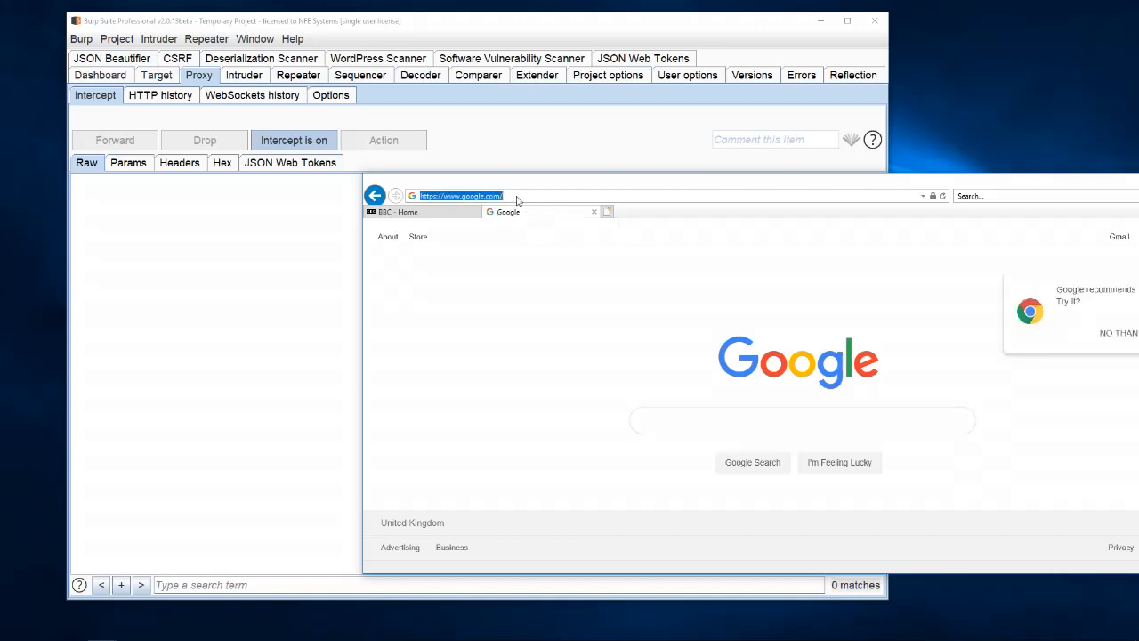
left_click(515, 196)
type("www")
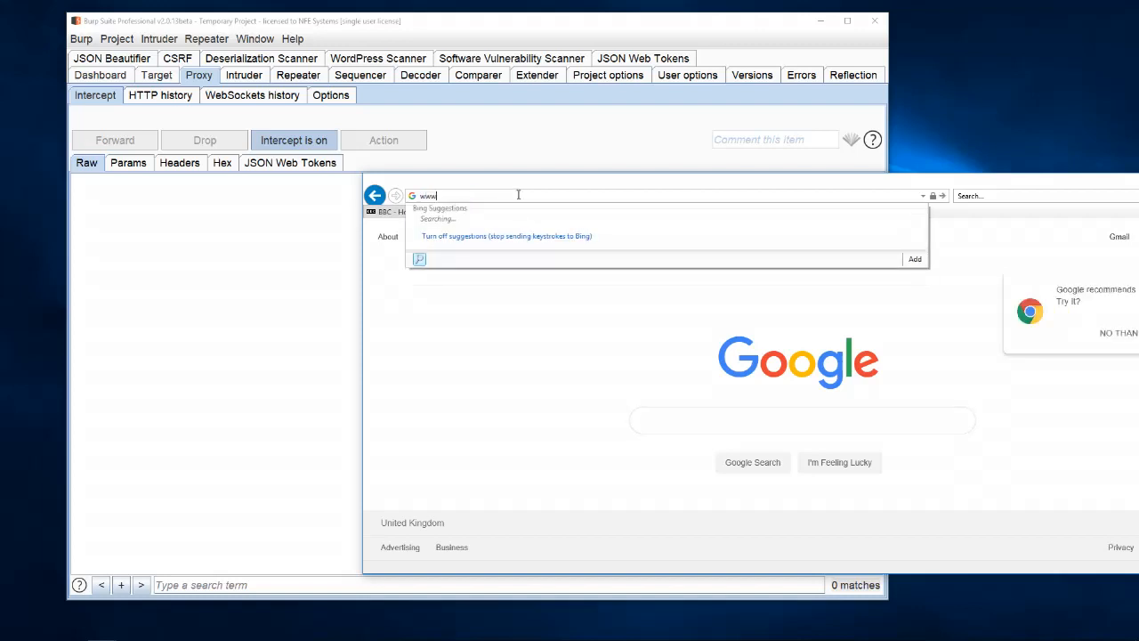
type(".bbc")
key("Down")
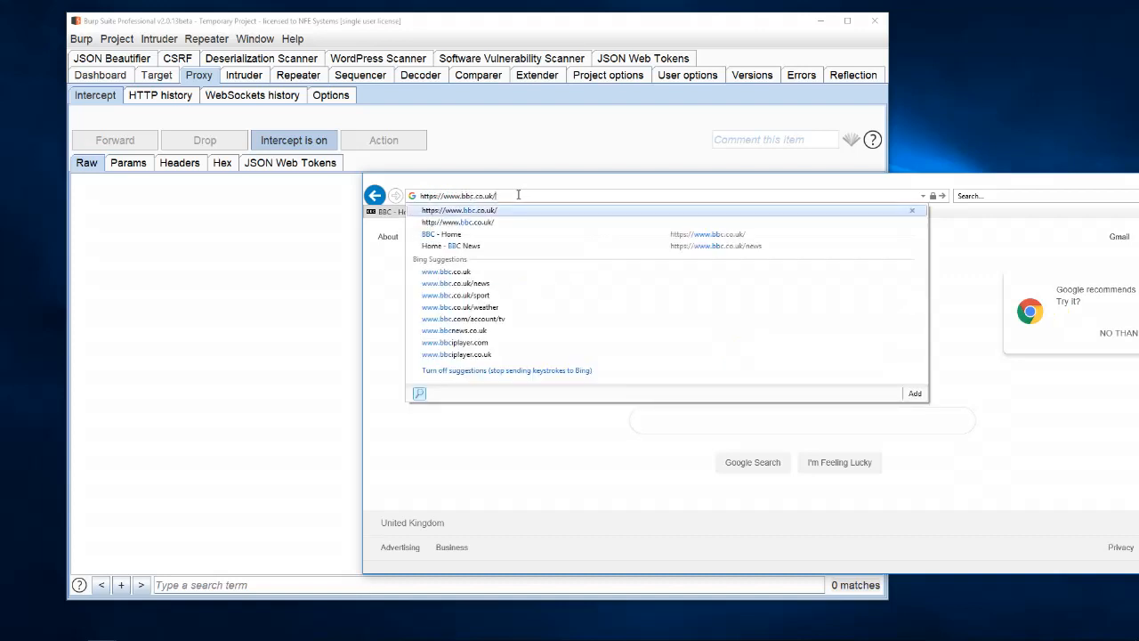
key("Return")
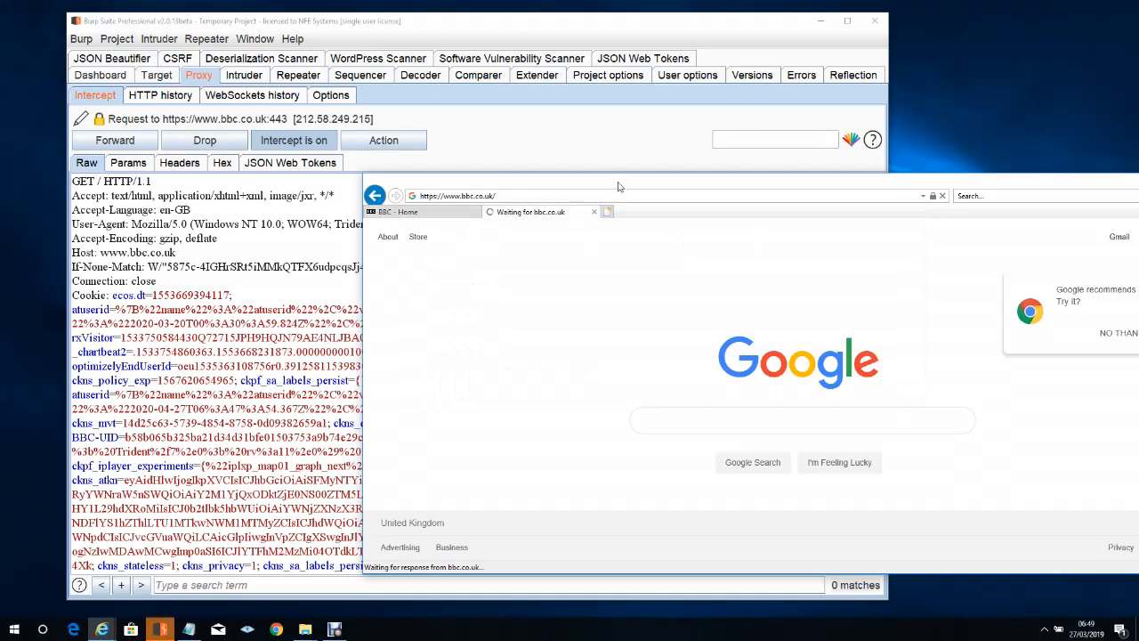
Uncover Burp Suite and examine the intercepted BBC request's Host header, Cookie header and parameter list
left_click_drag(621, 184, 1080, 239)
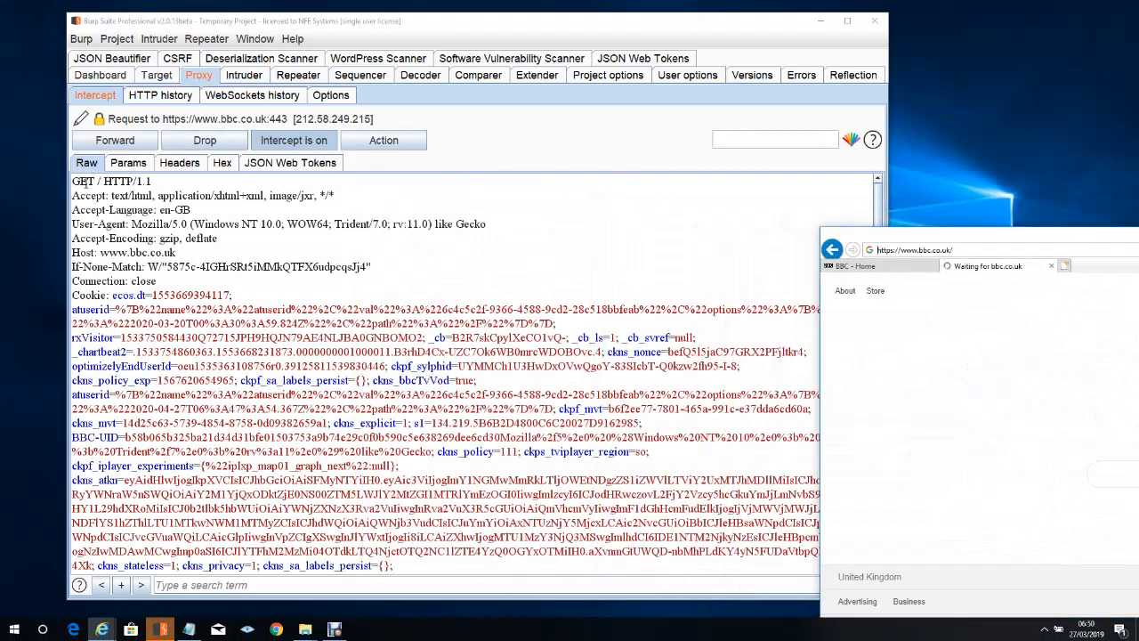
triple_click(182, 256)
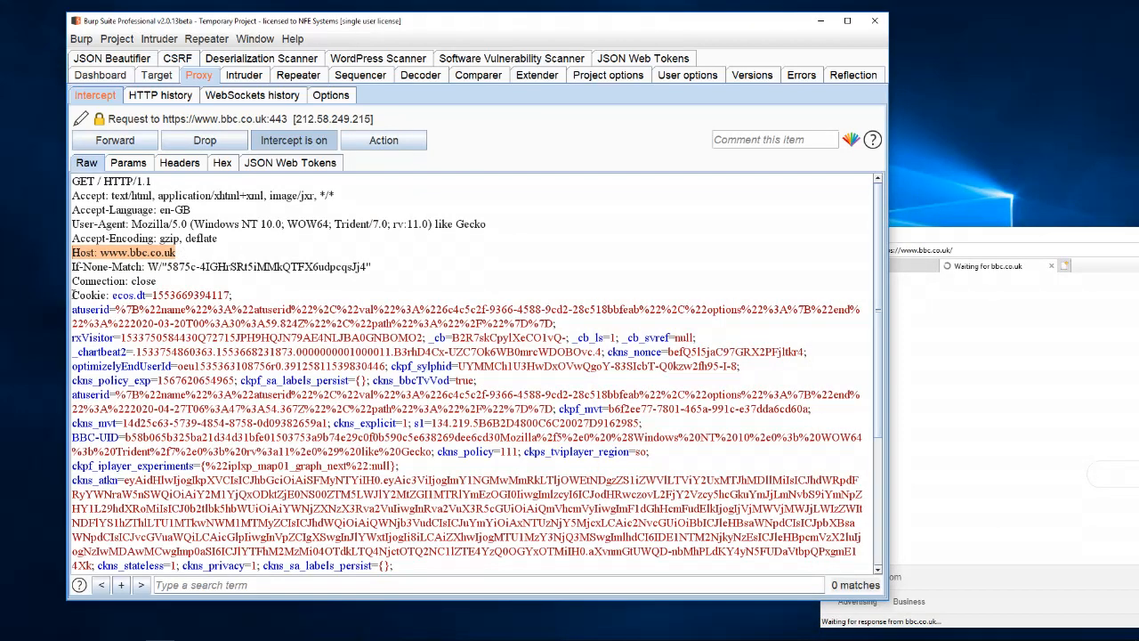
left_click_drag(73, 295, 413, 563)
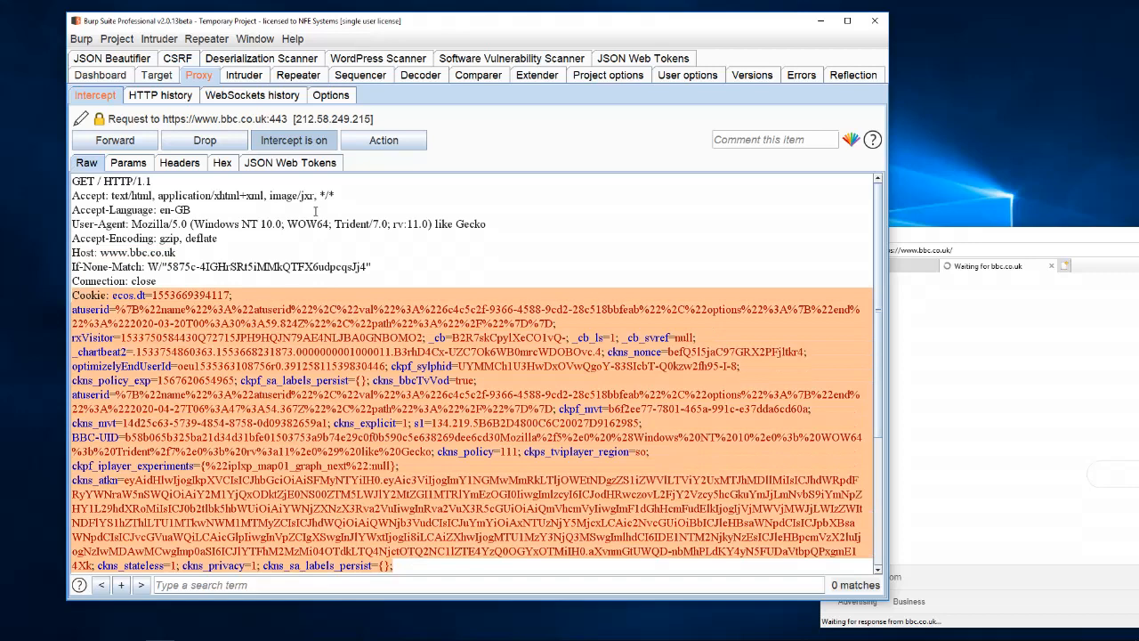
left_click(128, 165)
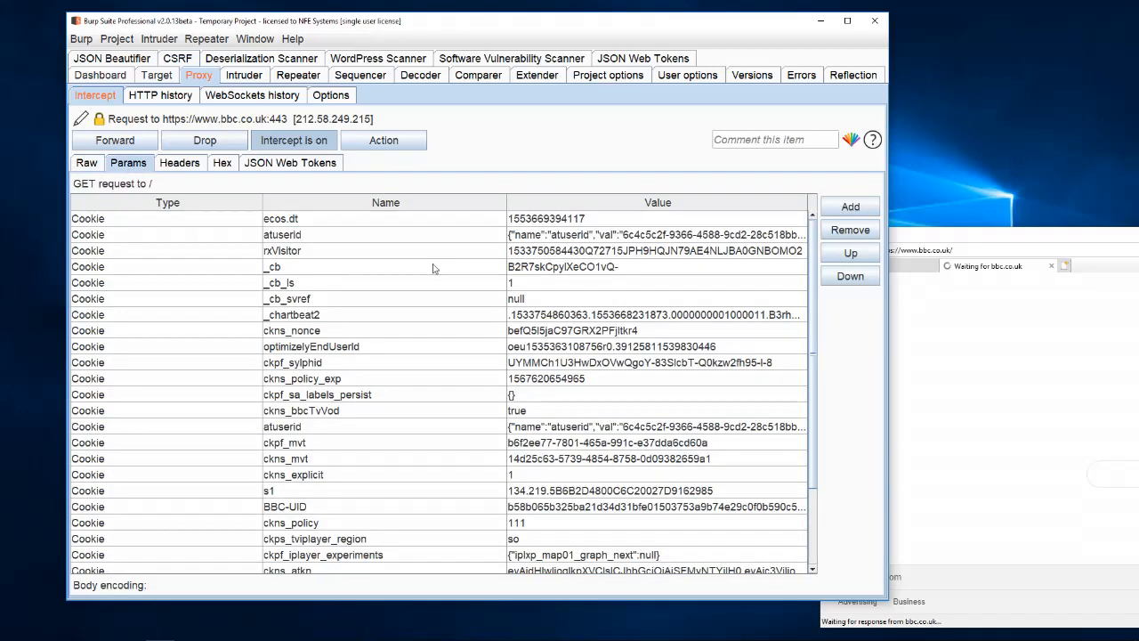
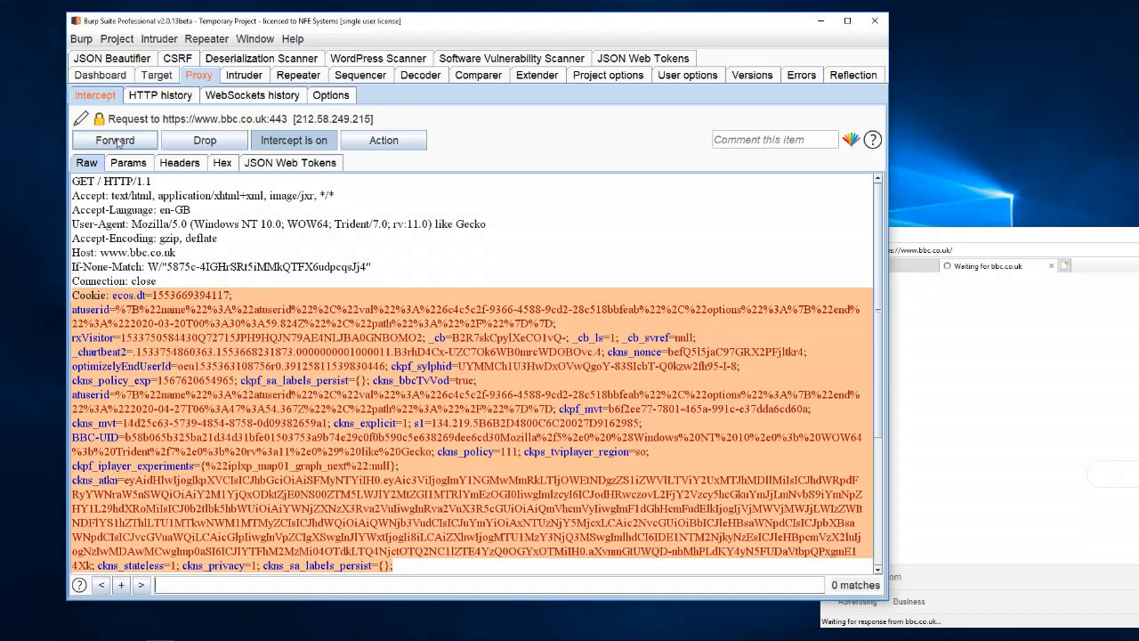
Forward the intercepted BBC request, examine the server response's headers and HTML, and forward the response to the browser
left_click(116, 141)
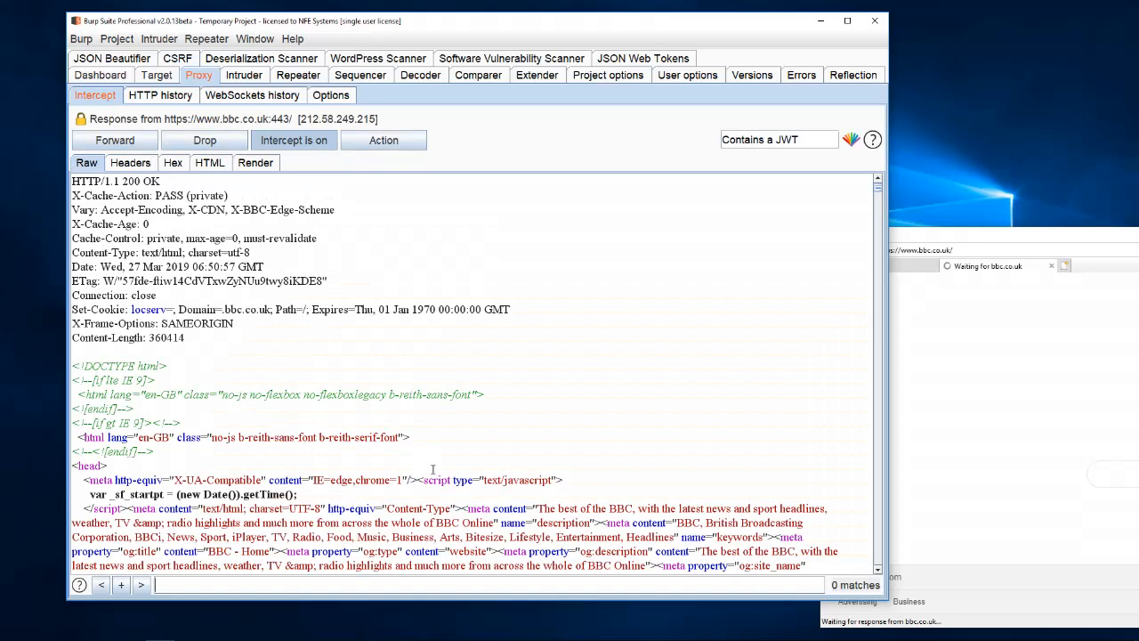
scroll(351, 485, "down", 7)
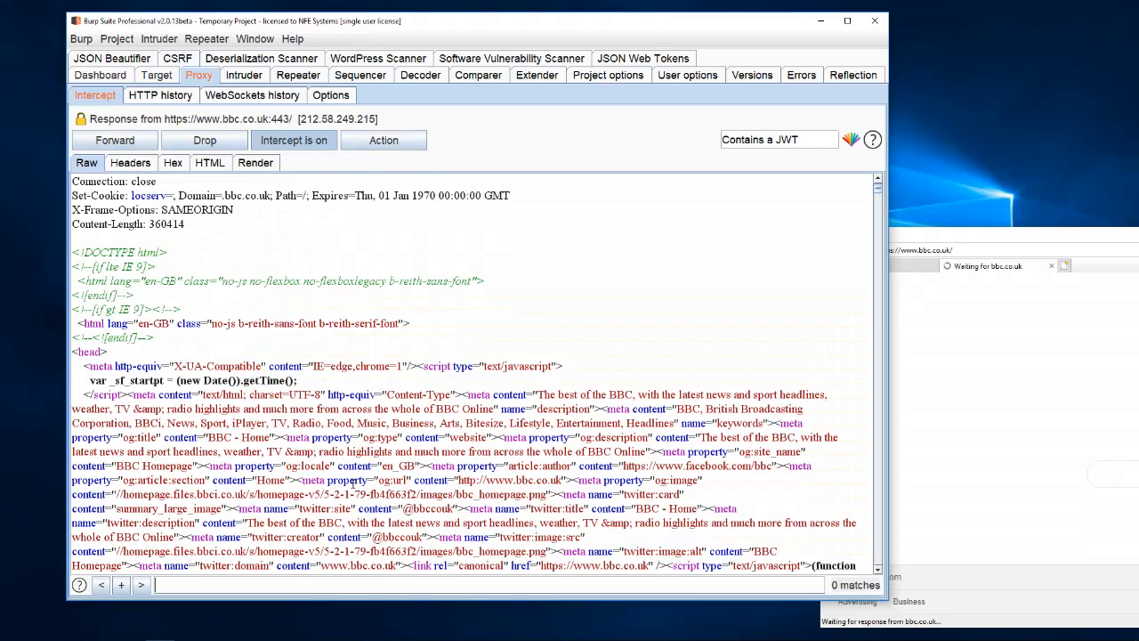
scroll(351, 485, "up", 7)
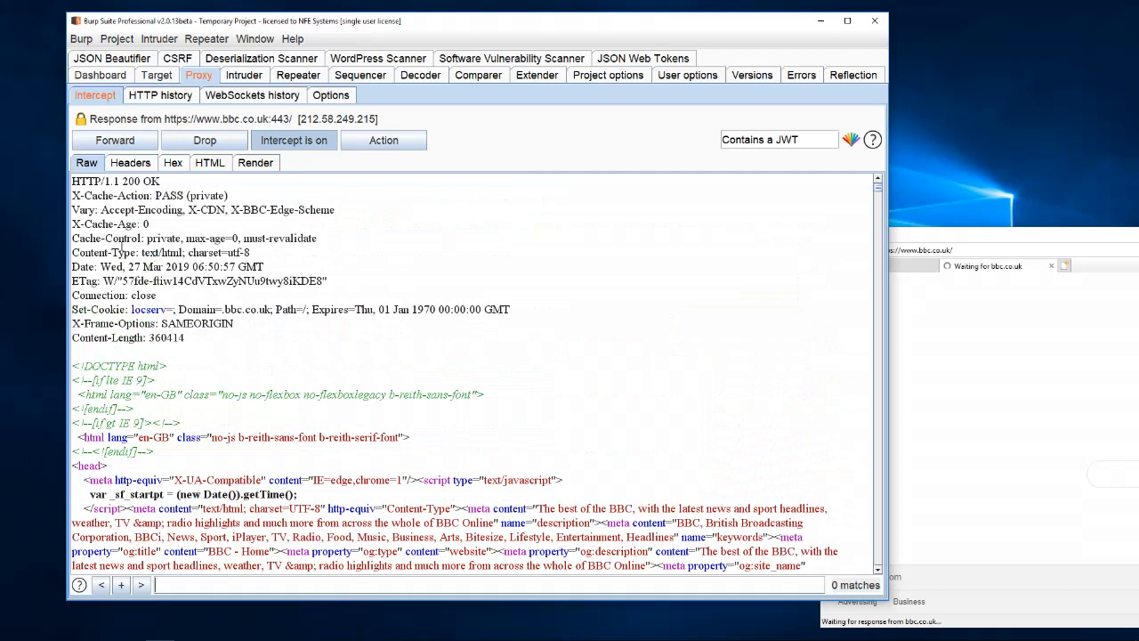
left_click(115, 142)
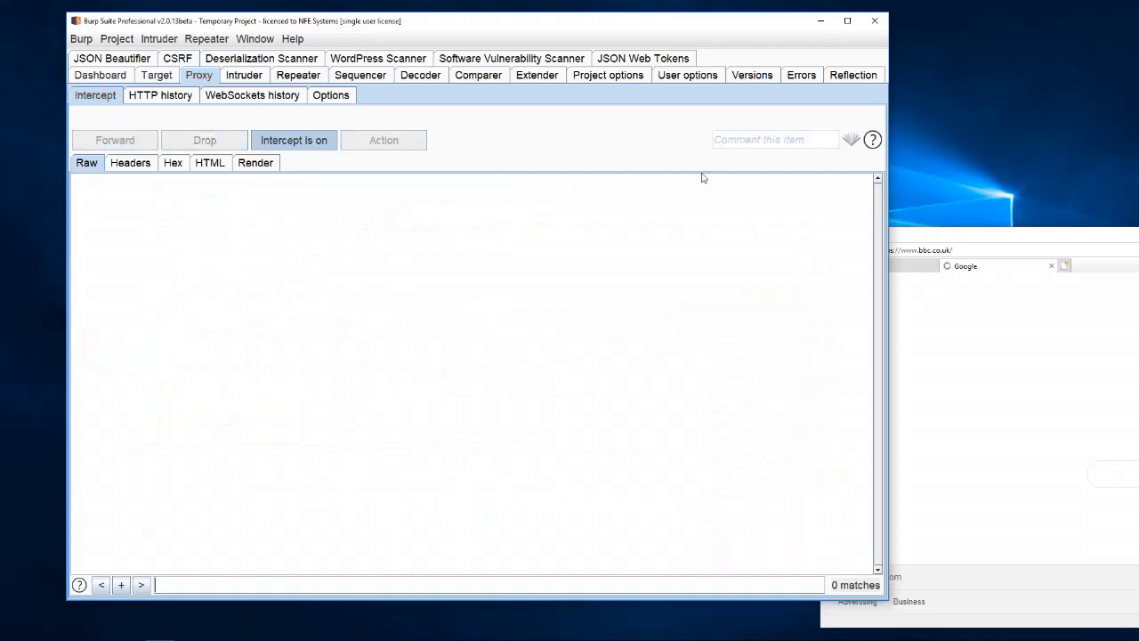
Bring Internet Explorer back into view and load hotmail.com with interception still on
left_click_drag(988, 232, 562, 109)
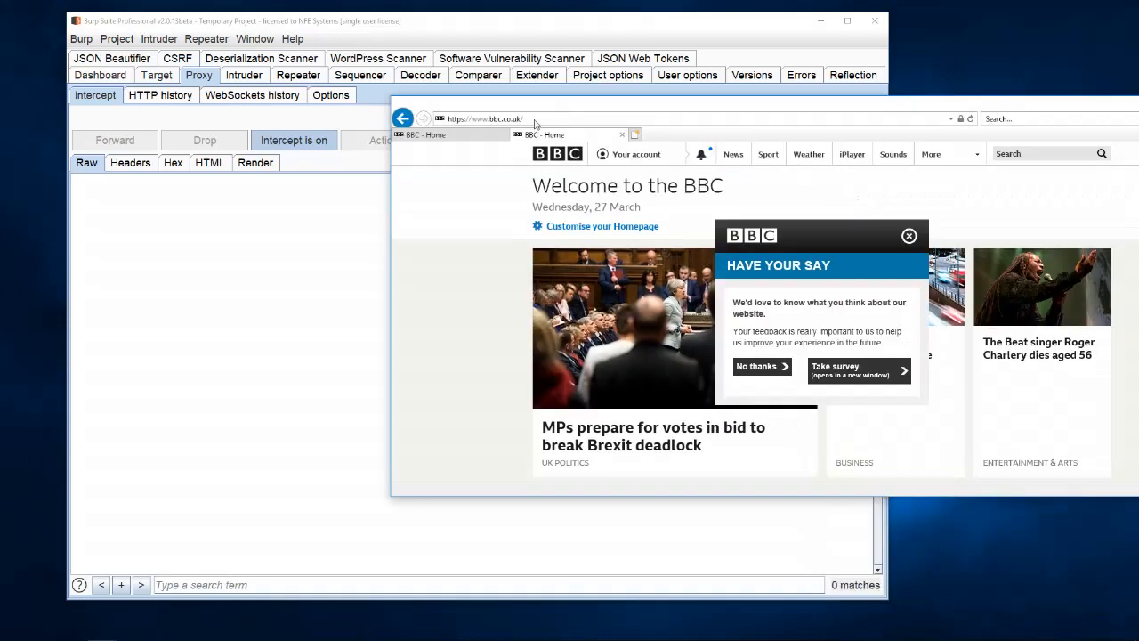
left_click(535, 119)
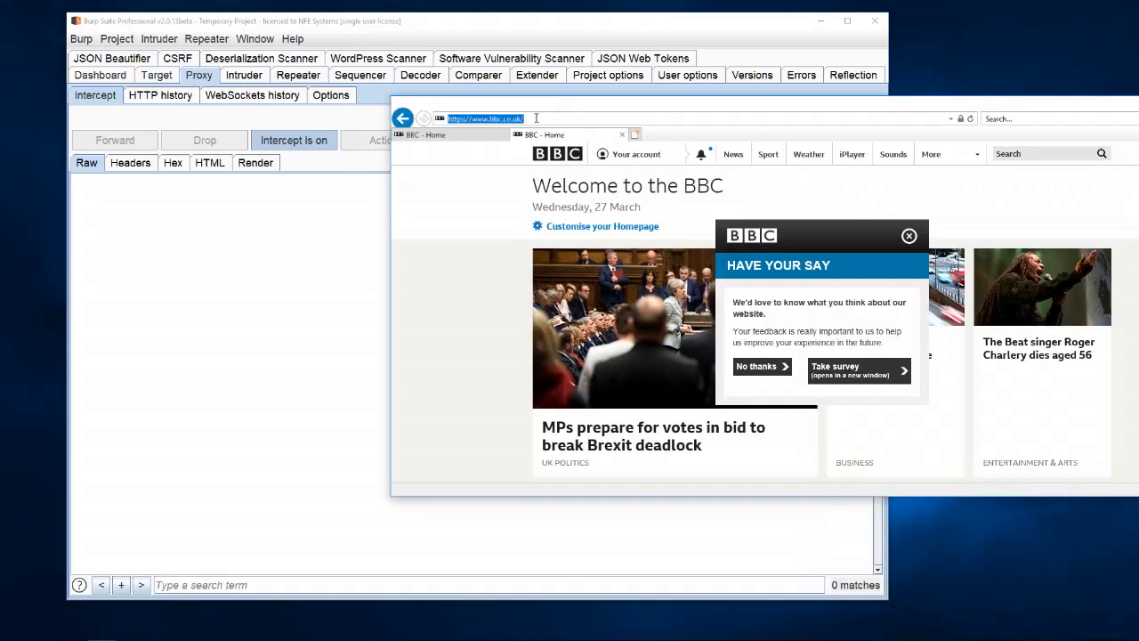
type("hotmail.com/")
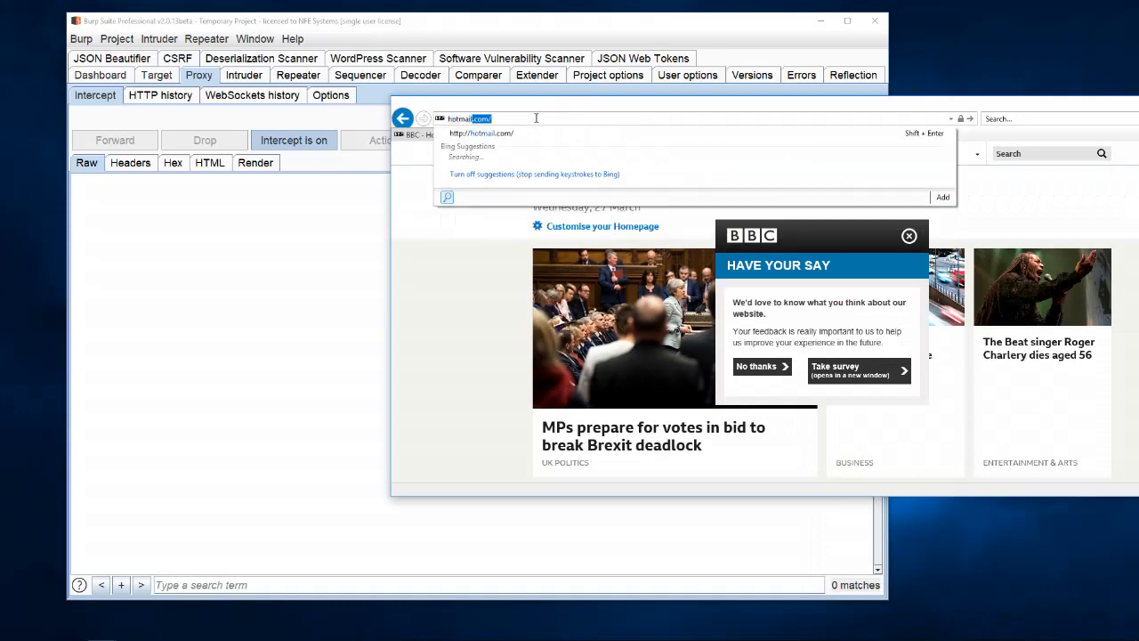
key("Return")
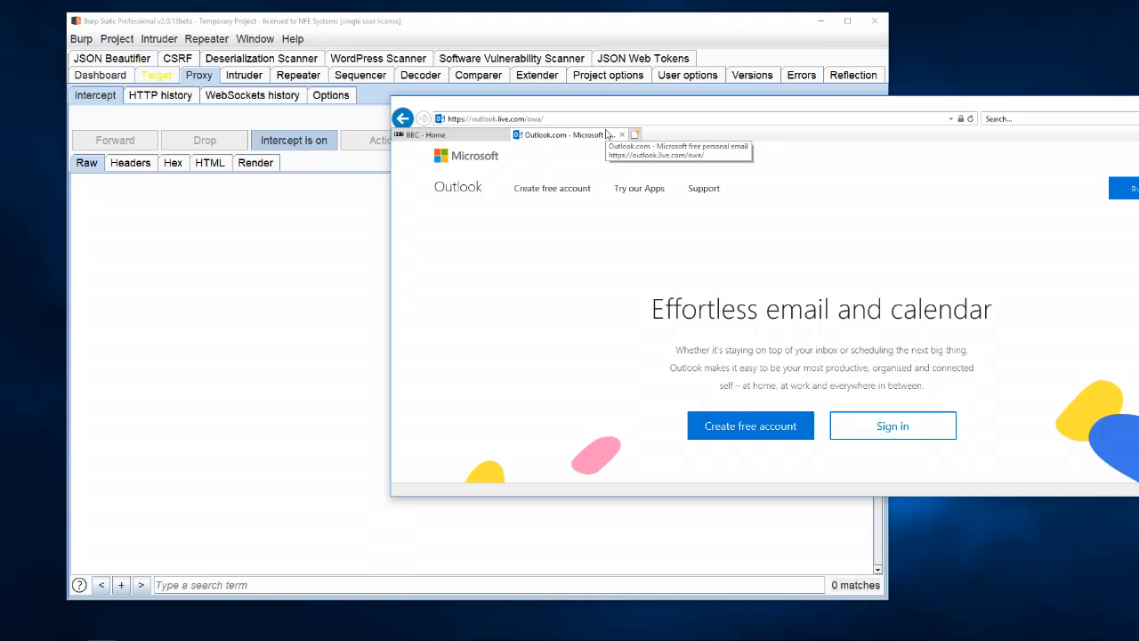
Filter Burp Suite's target site map to show only in-scope items
left_click(157, 75)
left_click(98, 96)
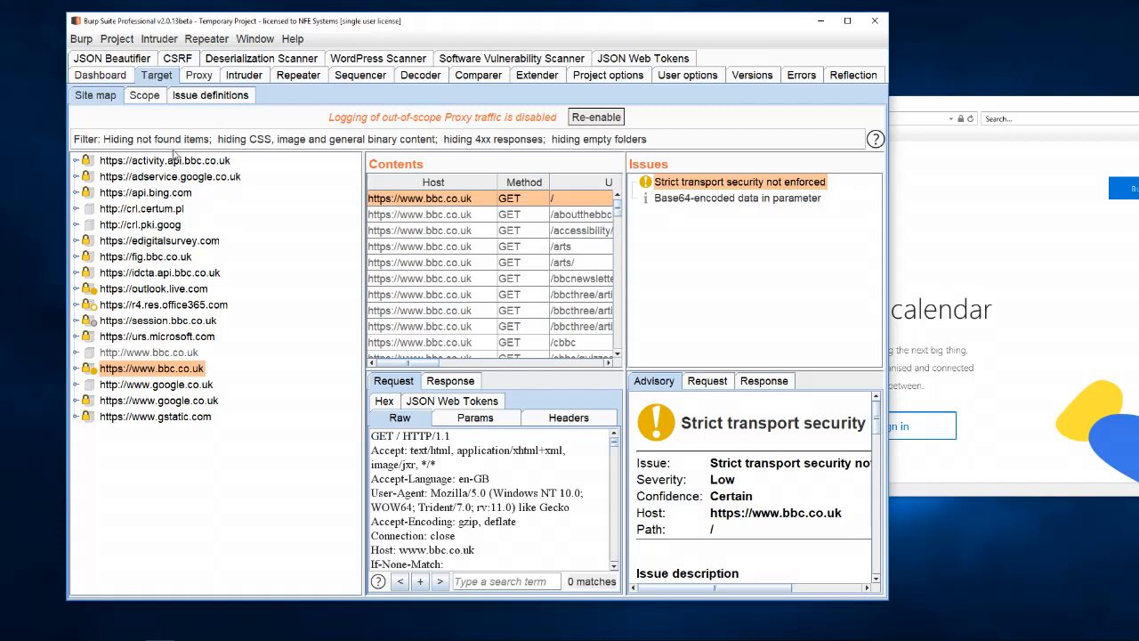
left_click(311, 143)
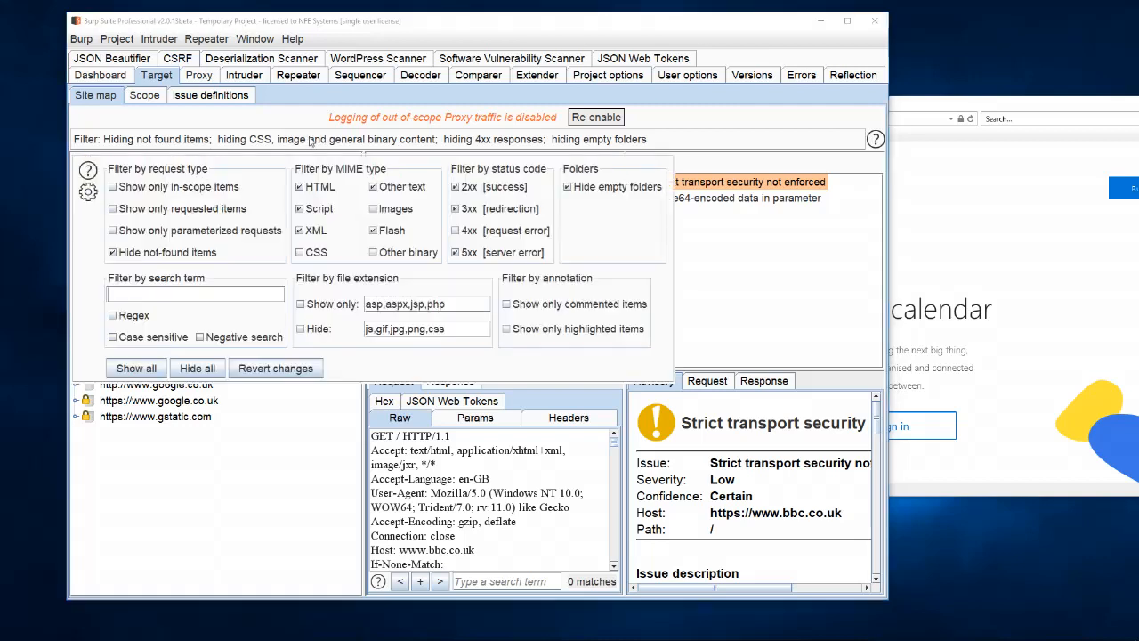
left_click(113, 188)
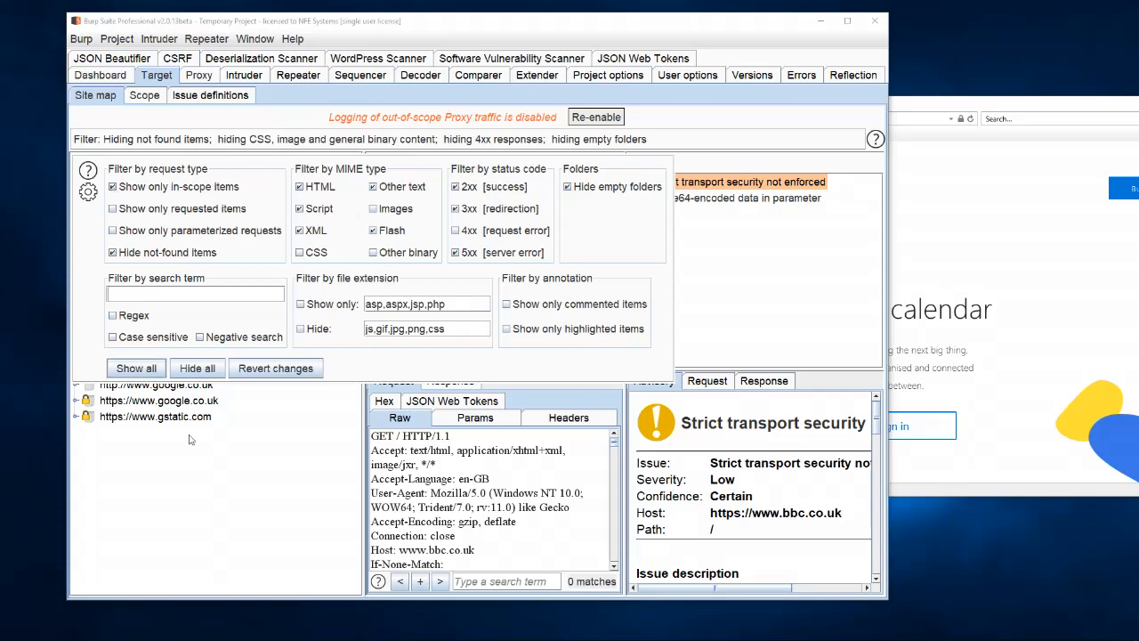